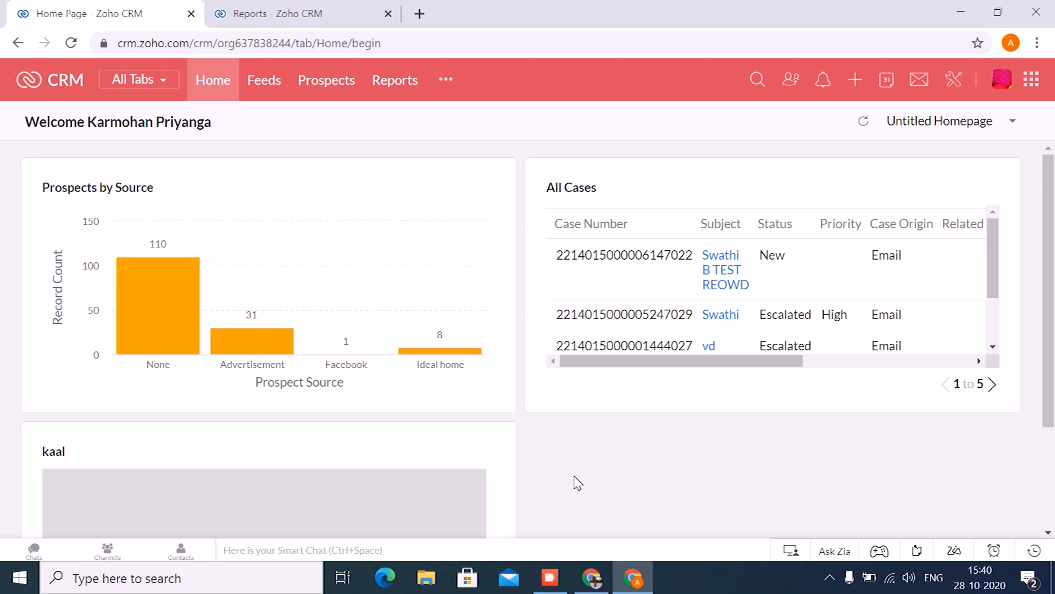
- Open the Standard layout of the Calls module for editing from the CRM setup
click(954, 73)
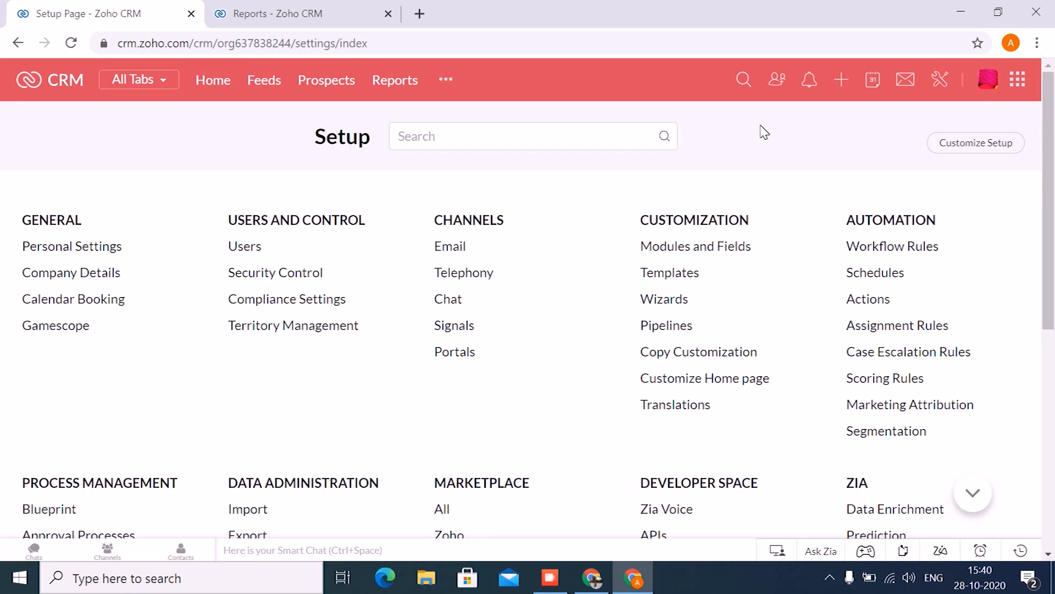
click(710, 243)
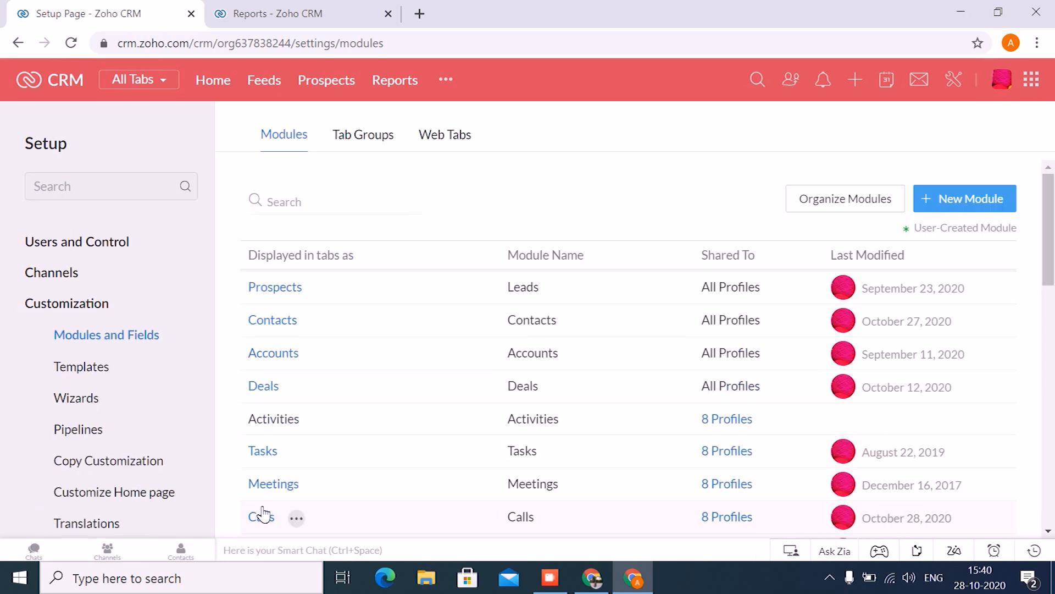
click(262, 518)
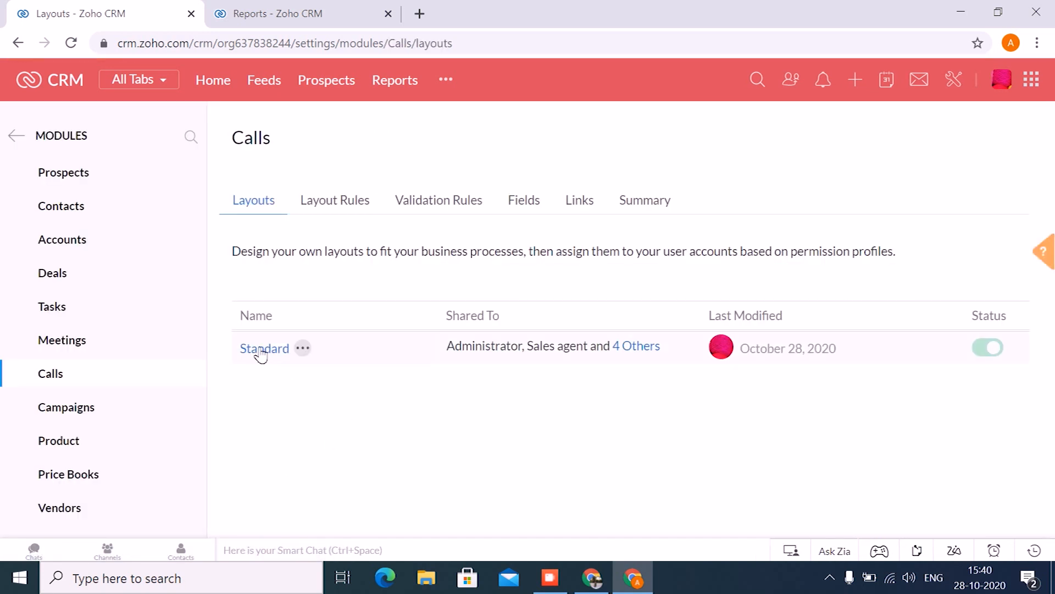
click(257, 349)
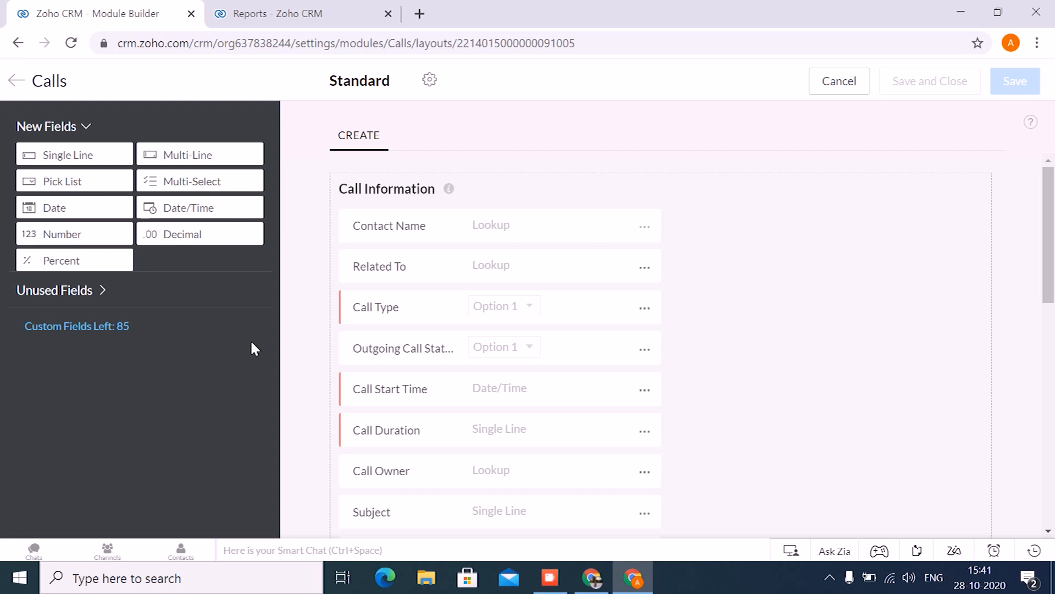
- Add a pick list field labelled "Call" to the Outcome Of Outgoing Call section, between Call Result and Description
scroll(413, 376, down, 3)
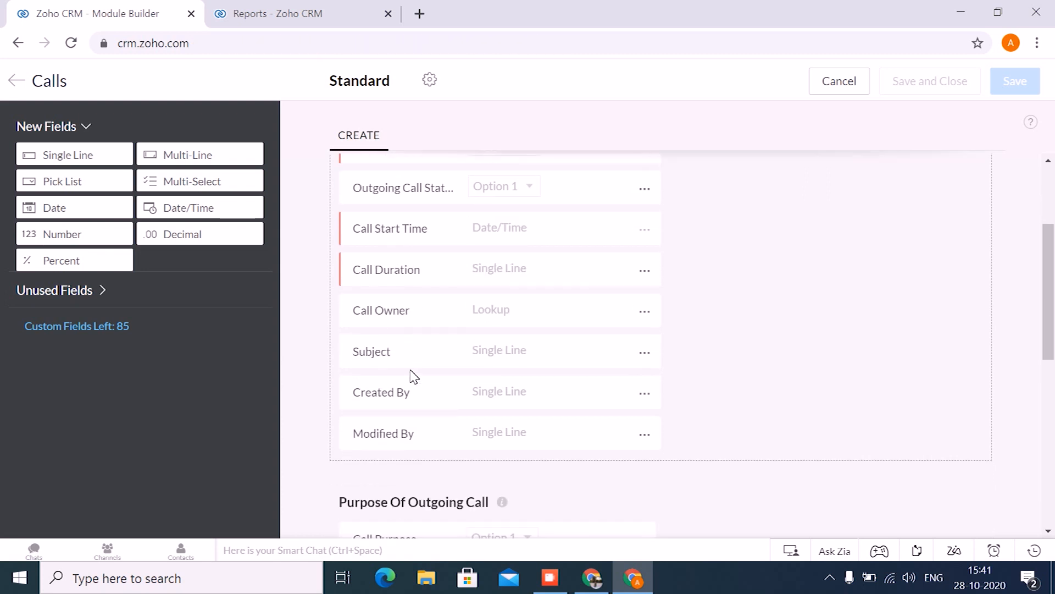
scroll(413, 376, down, 3)
scroll(413, 376, down, 2)
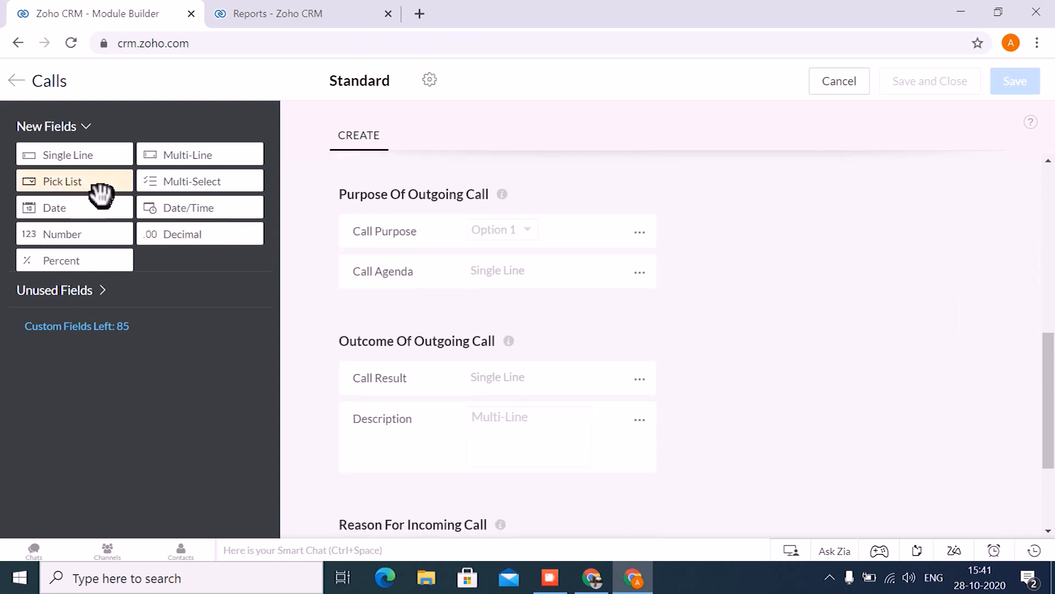
drag(101, 195, 395, 418)
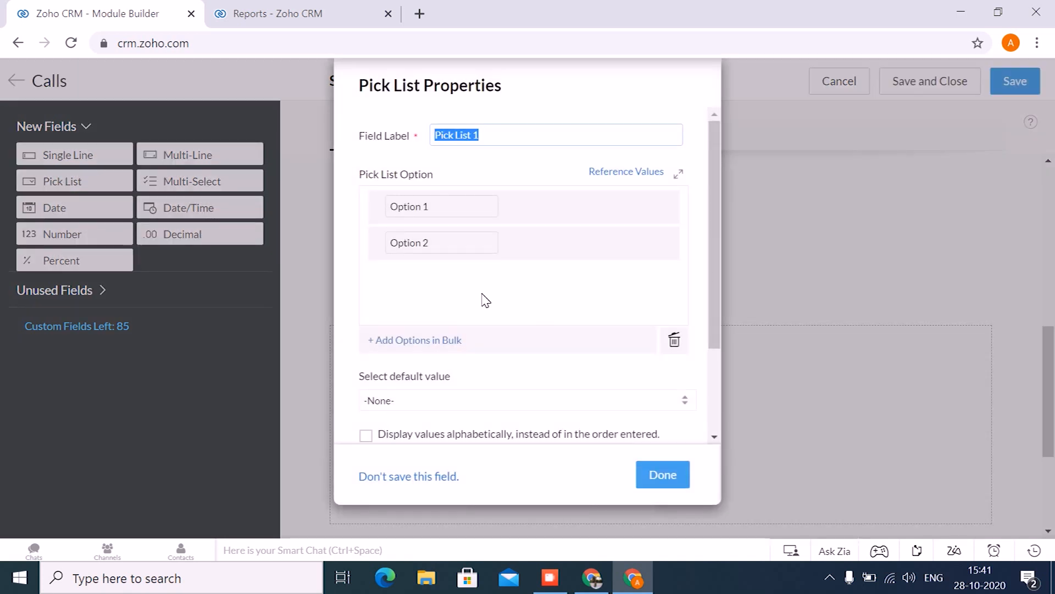
text(Call)
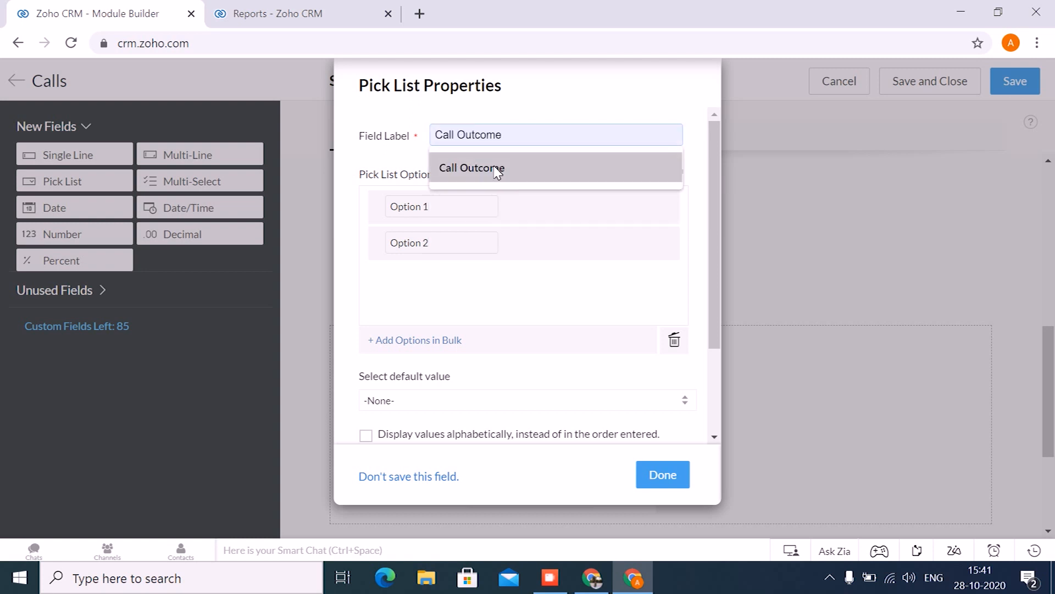
- Set the first two options of the Call pick list to "Interested" and "Not interested", adding a third option row
drag(429, 206, 391, 207)
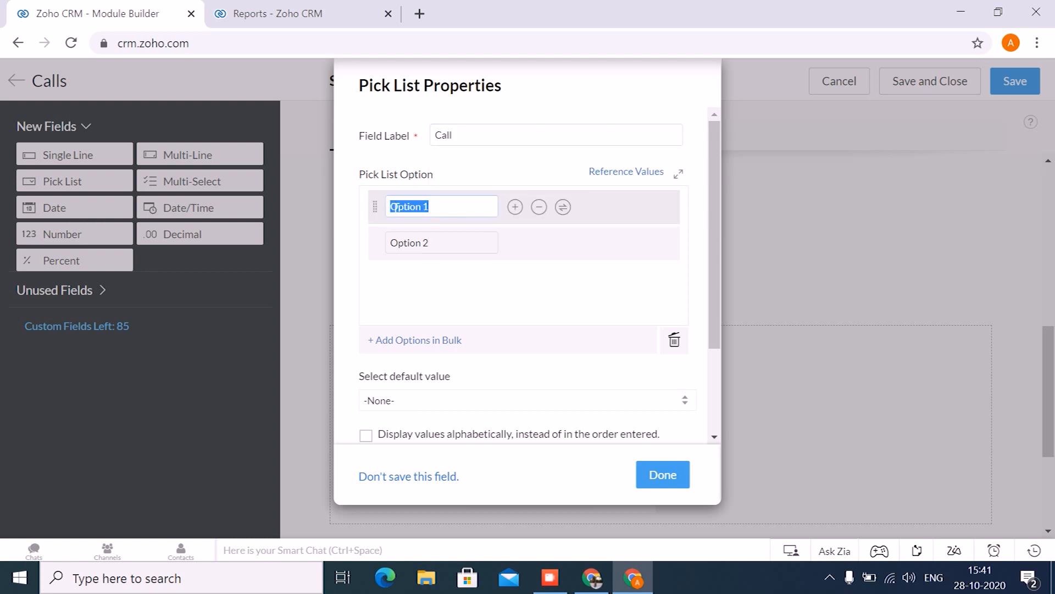
text(Interested)
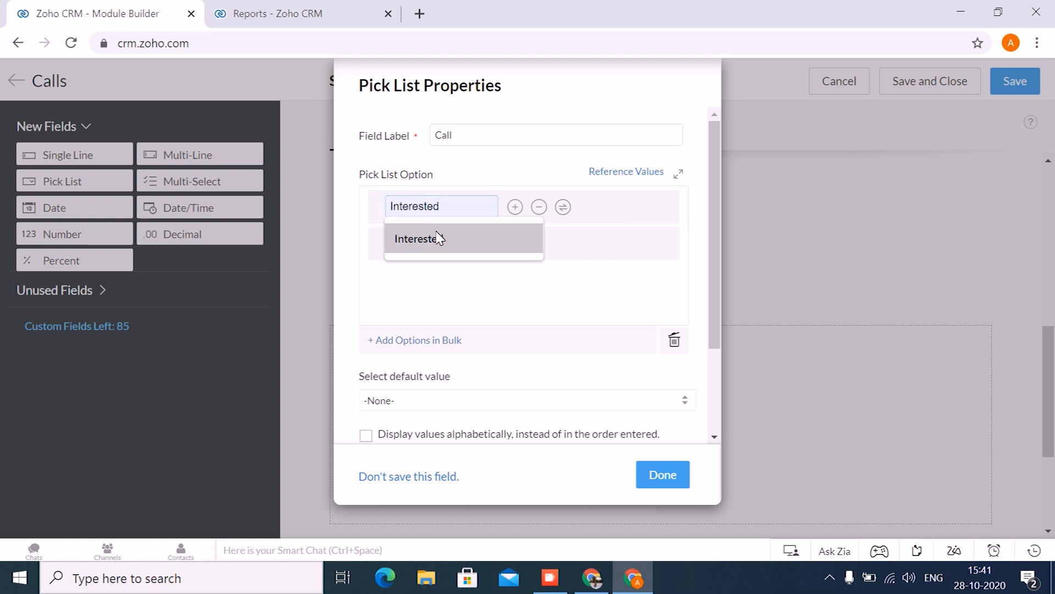
click(436, 238)
click(515, 243)
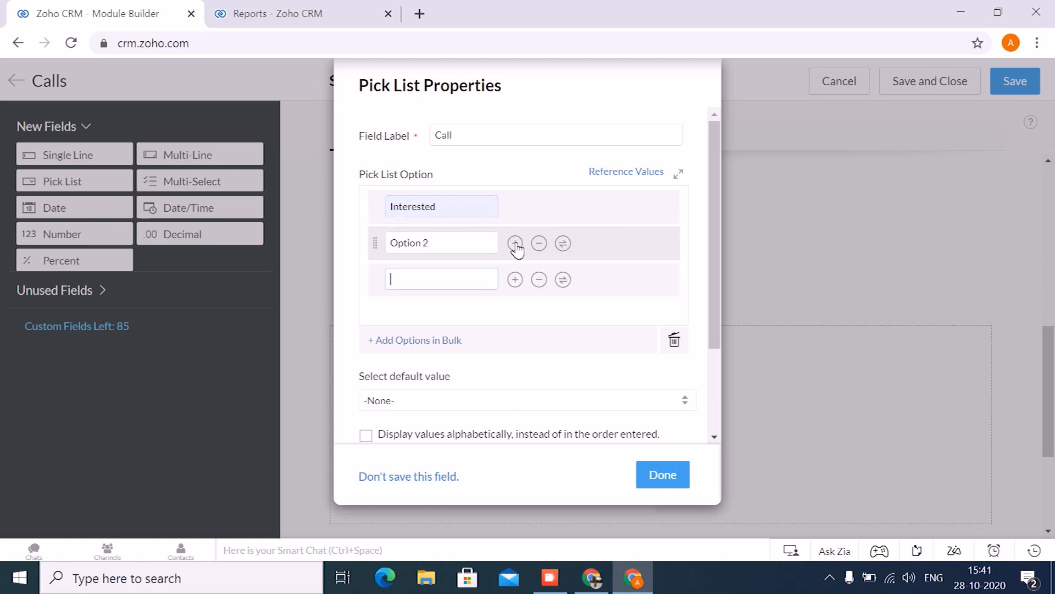
drag(429, 242, 382, 254)
text(Not)
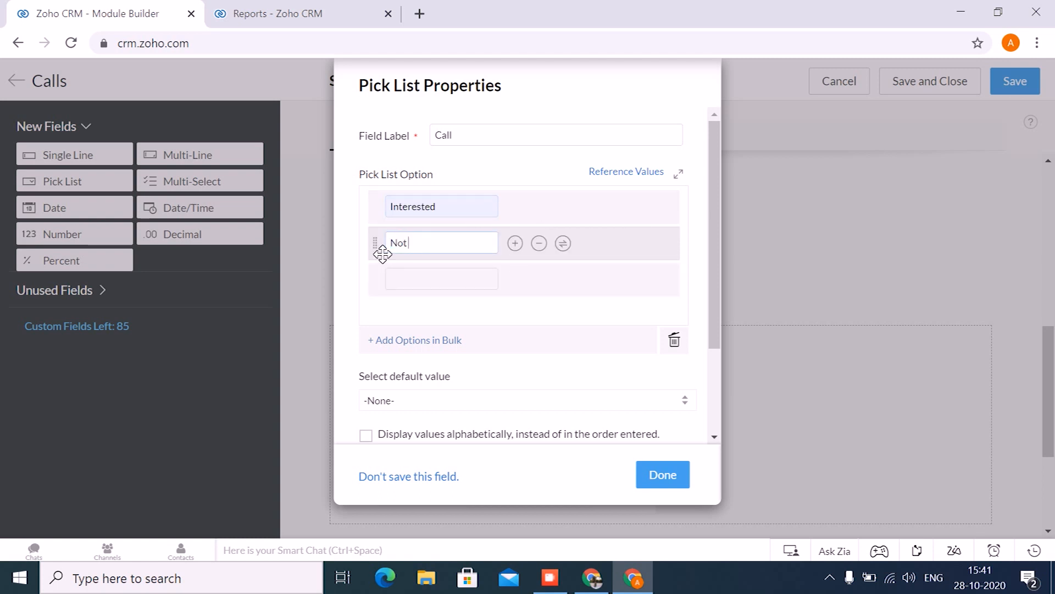
text( interested)
- Add the options "Contact in future" and "Others" to the Call pick list and finish the field
click(448, 280)
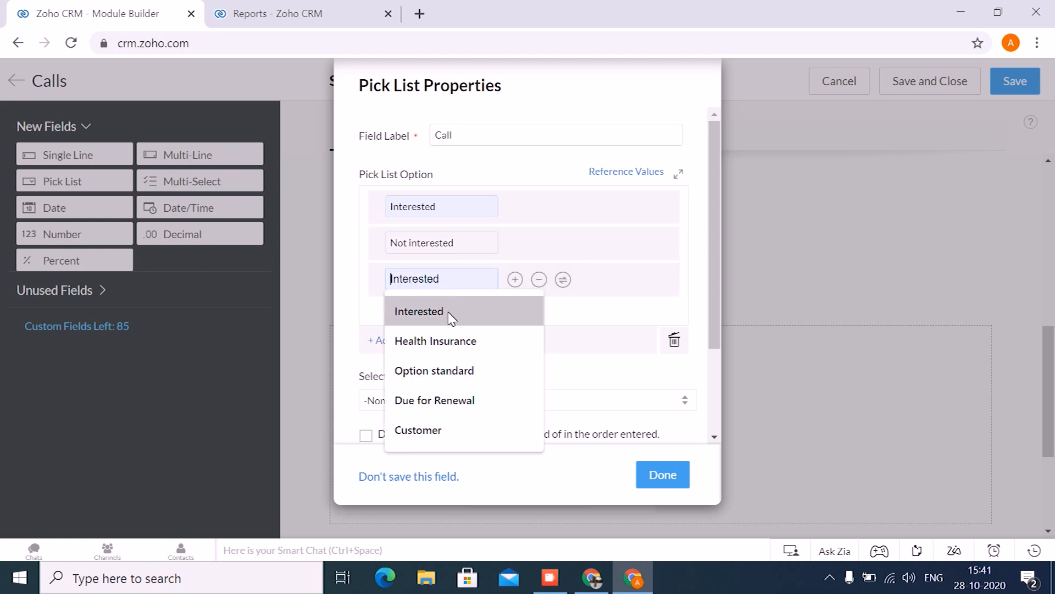
text(Contact in future)
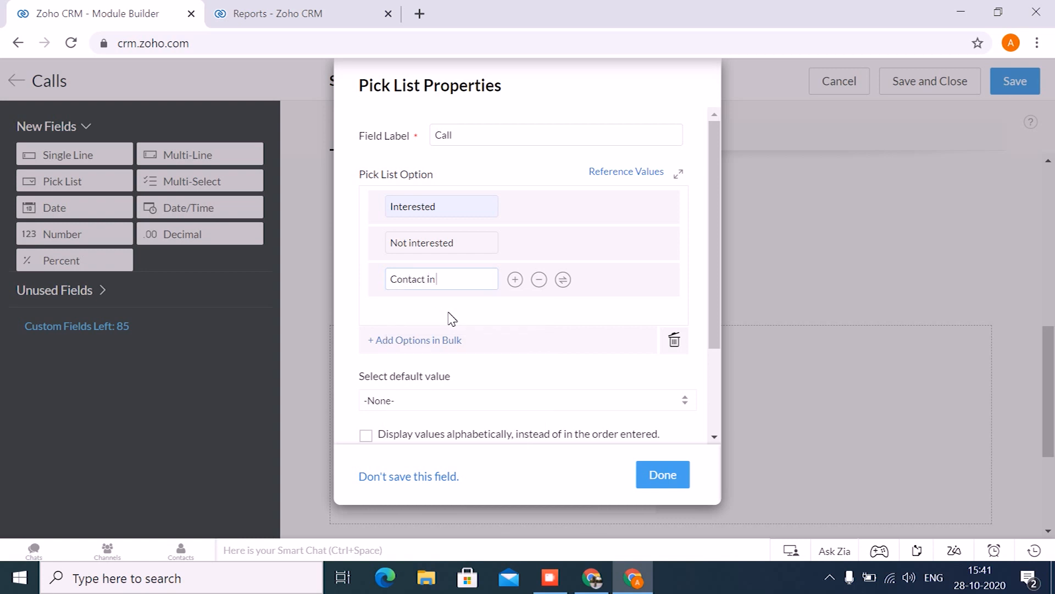
click(514, 280)
text(Others)
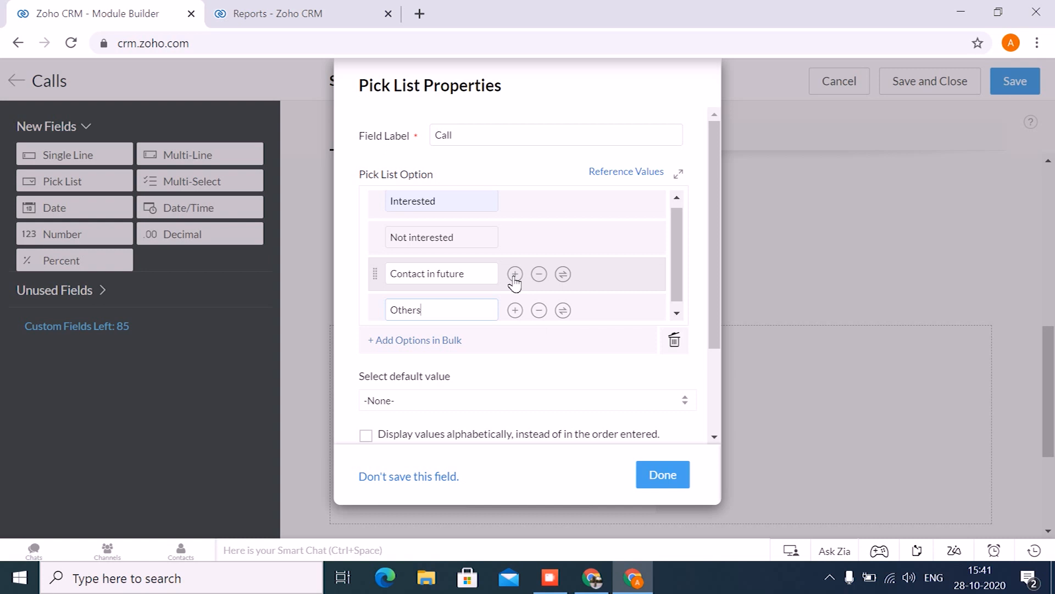
click(665, 476)
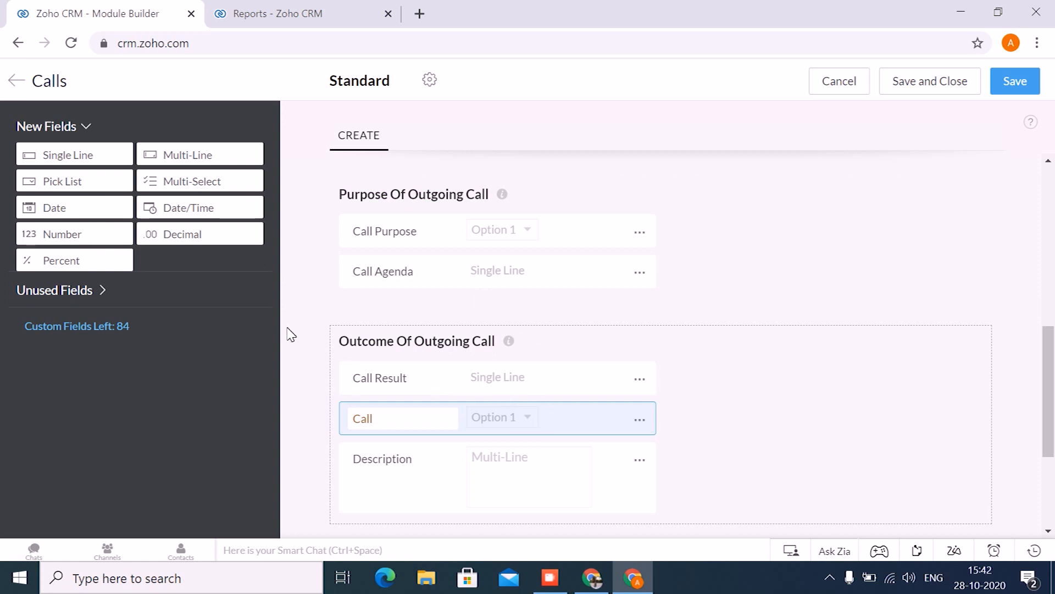
- Add another pick list field named "Product Interested" to the Outcome Of Outgoing Call section, directly below Call Result
drag(152, 224, 399, 416)
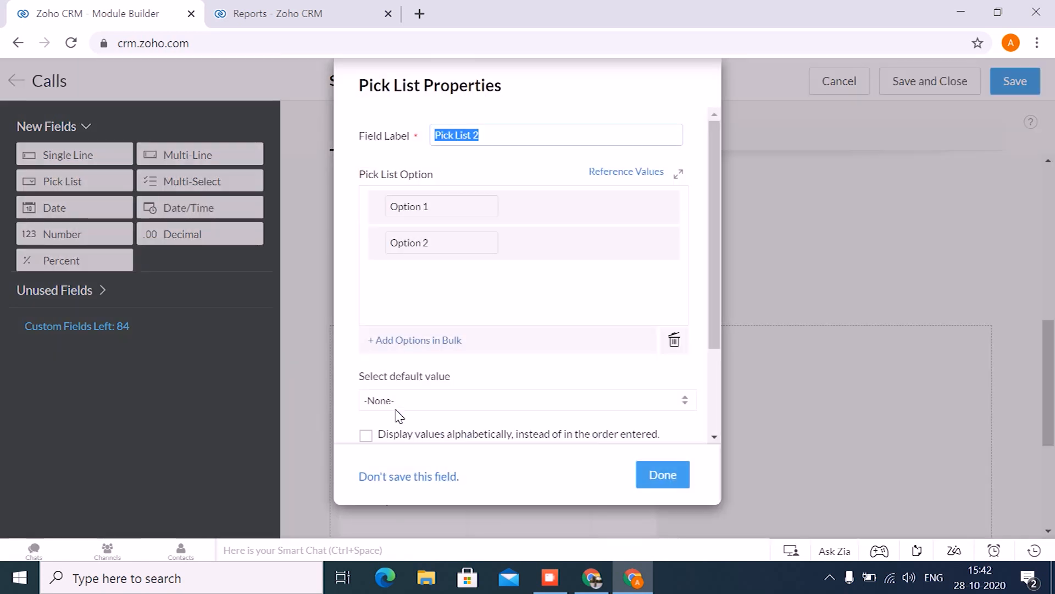
text(Product Interested)
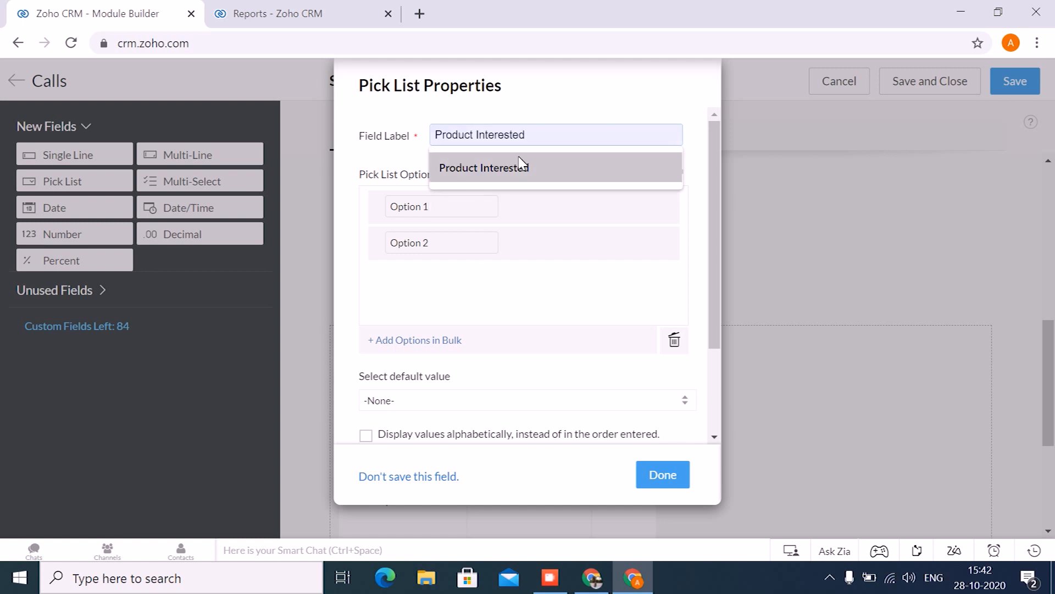
click(523, 167)
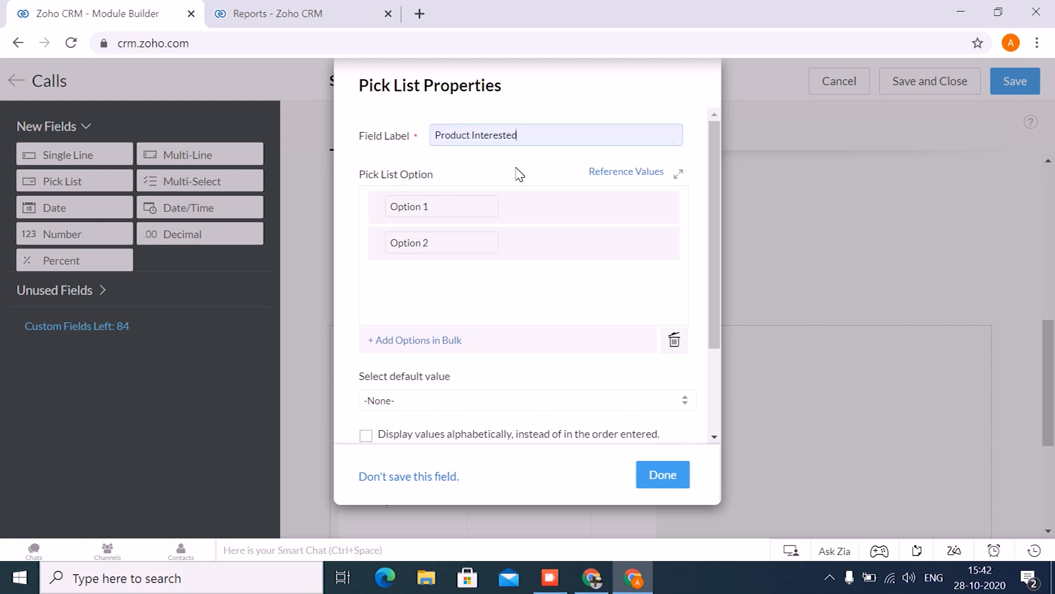
- Set the Product Interested options to "Health Insurance" and "Vehicle Insurance" and finish the field
click(421, 214)
drag(429, 207, 389, 208)
text(Health Insurance)
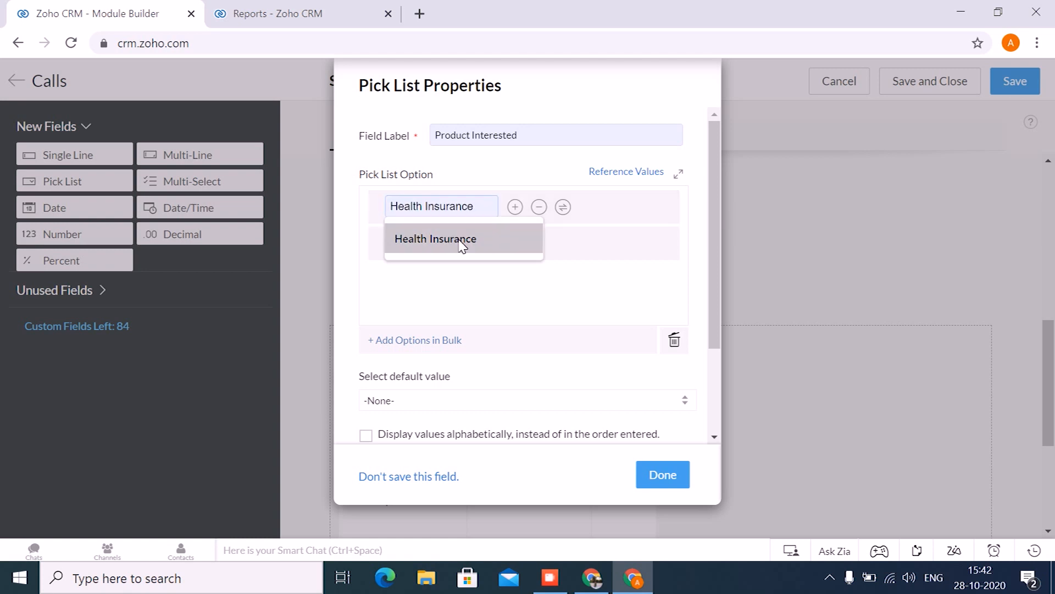
click(464, 242)
key(BackSpace)
key(BackSpace)
key(BackSpace)
key(BackSpace)
key(BackSpace)
key(BackSpace)
key(BackSpace)
key(BackSpace)
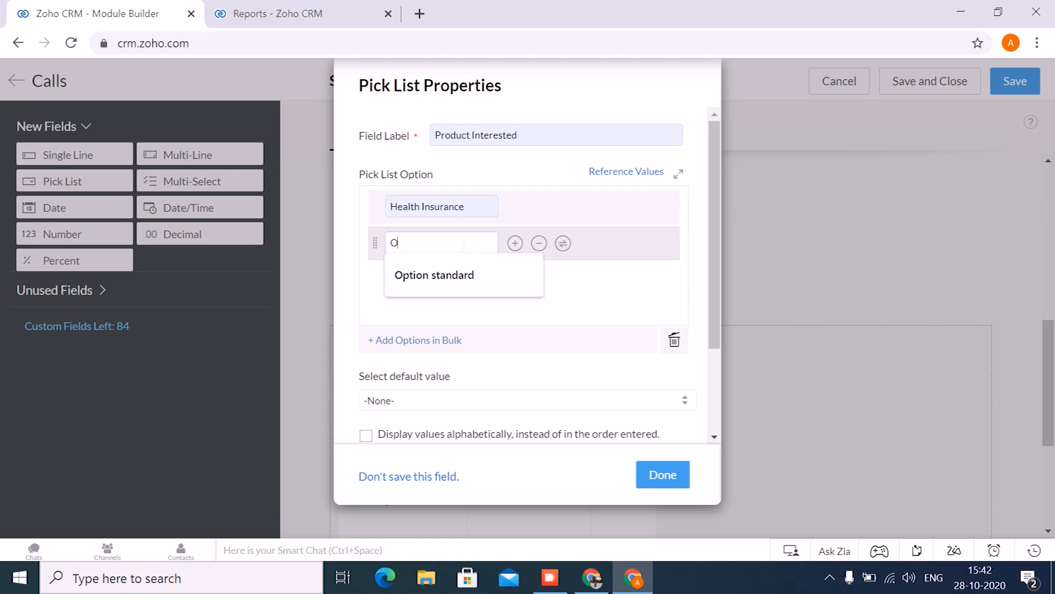
text(Vehi)
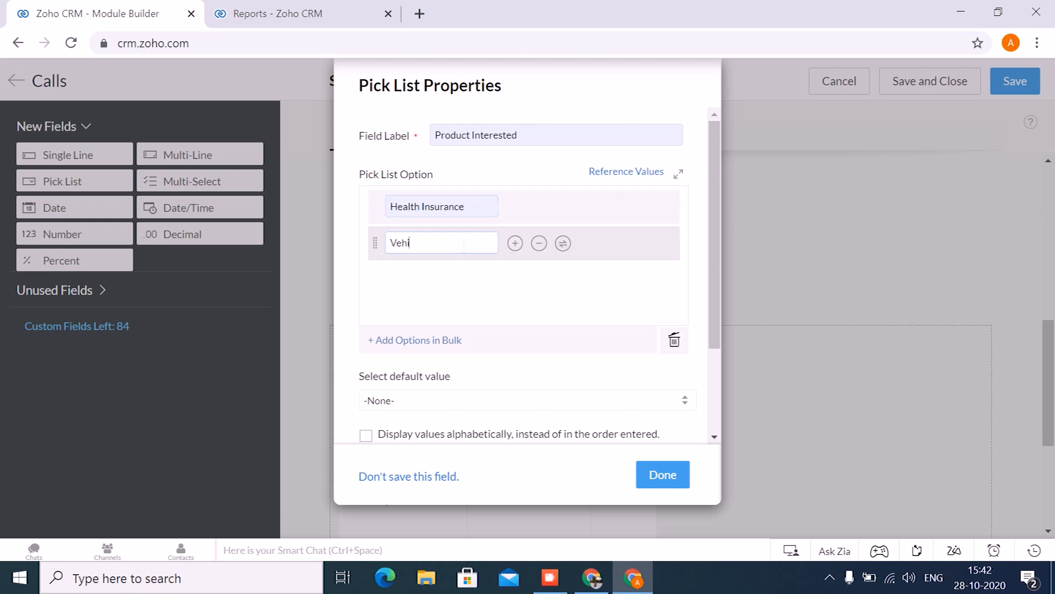
text(cle Insurance)
click(661, 471)
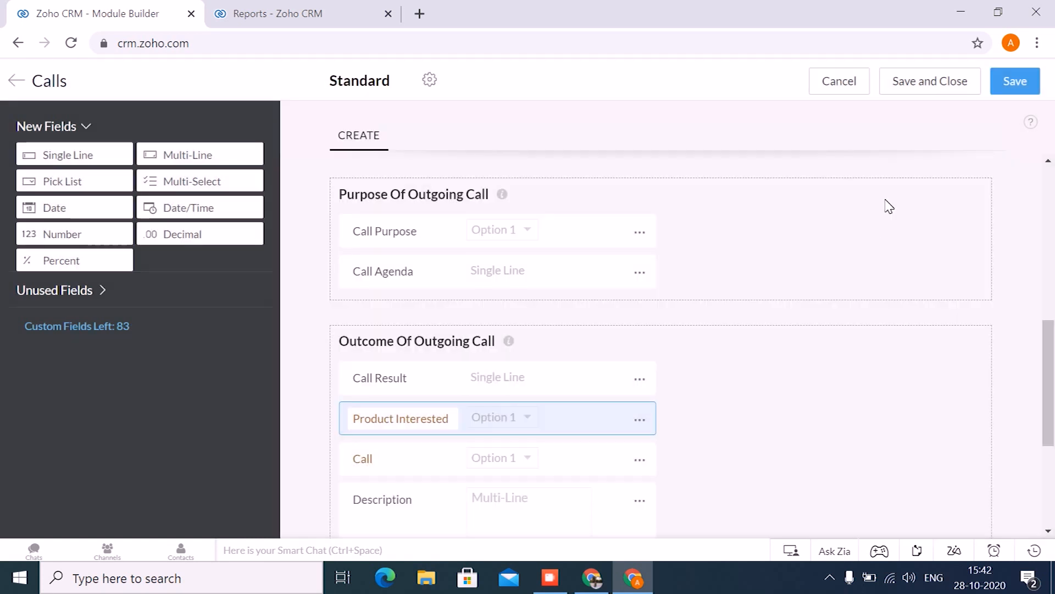
- Save and close the Calls layout, and open the Activities module
click(919, 85)
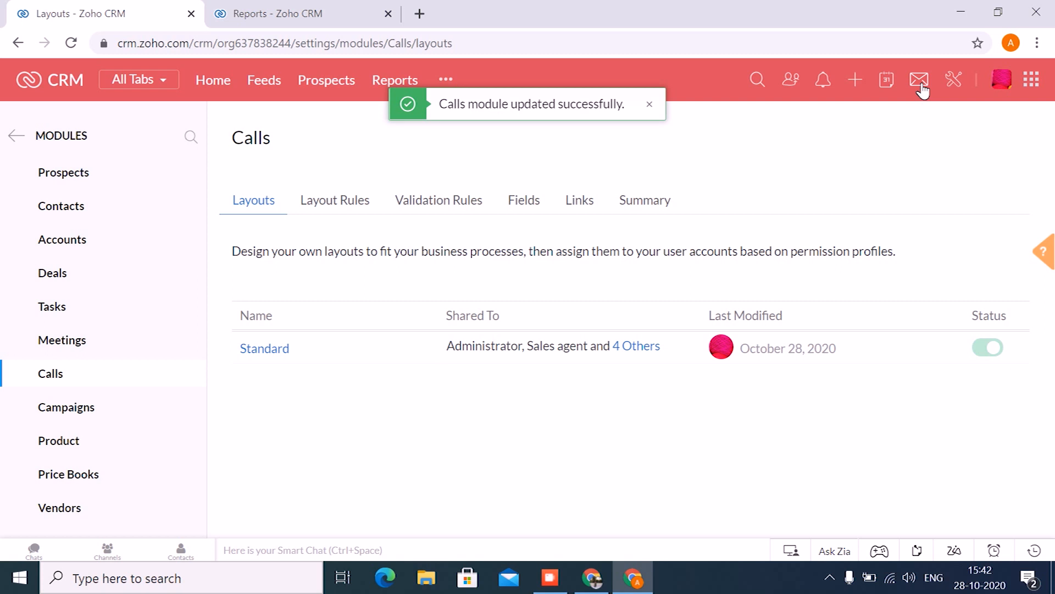
click(445, 80)
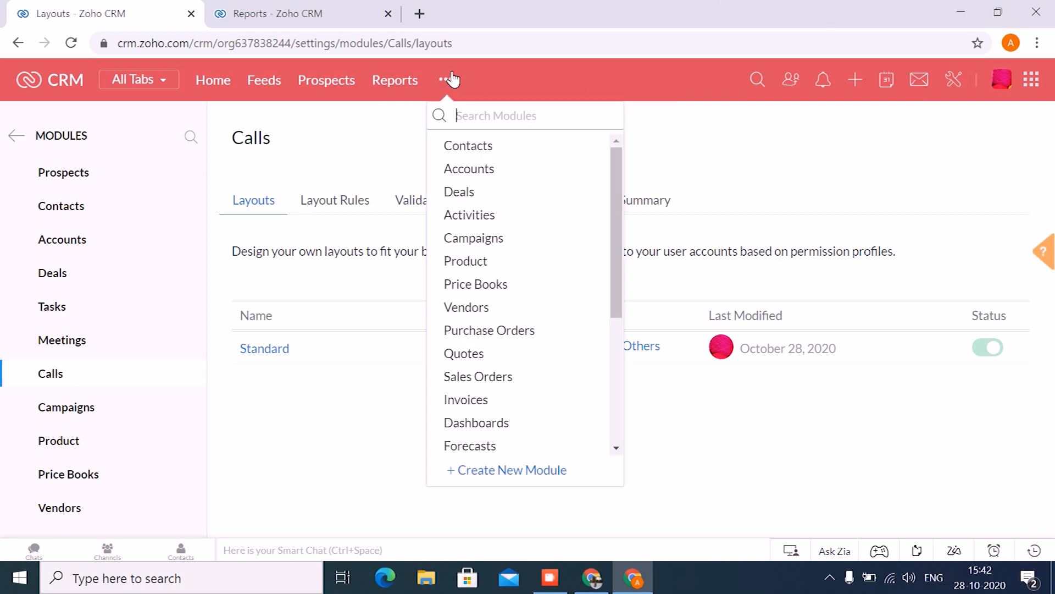
click(468, 216)
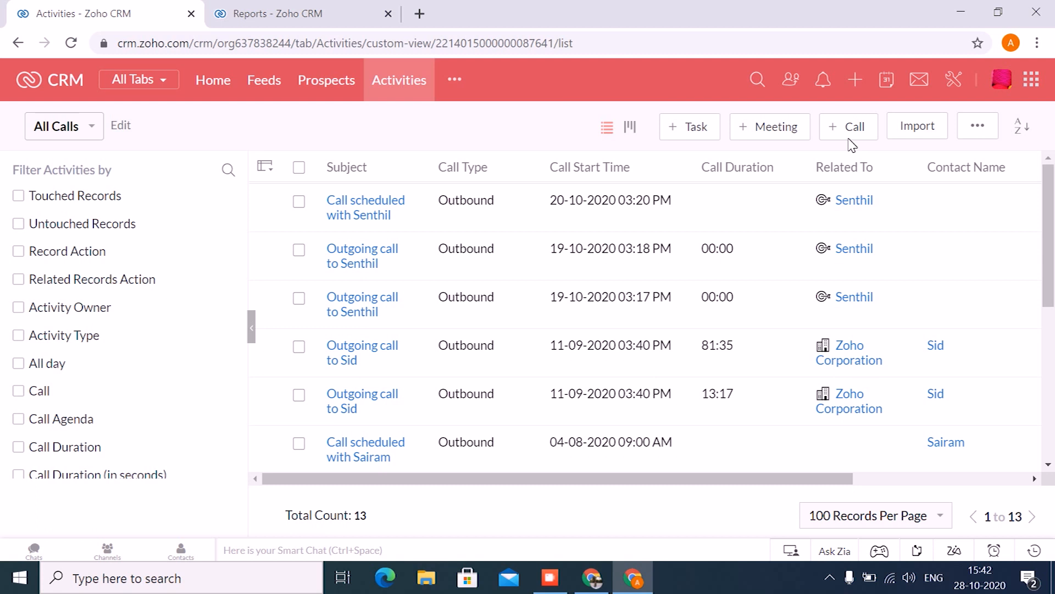
- Review the fields of the Call now form for a new call, and cancel the form
click(859, 128)
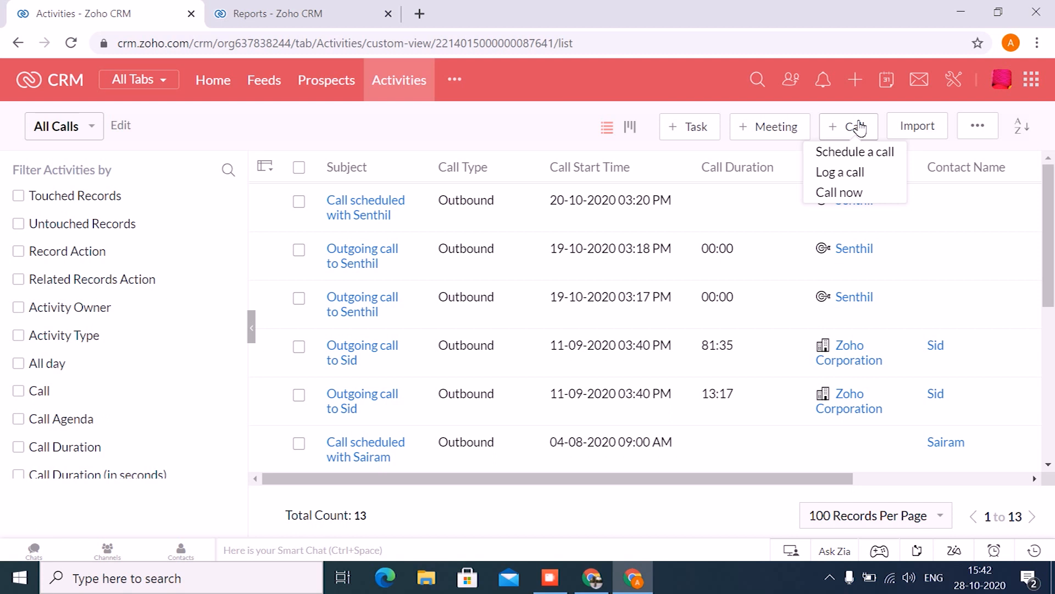
click(854, 192)
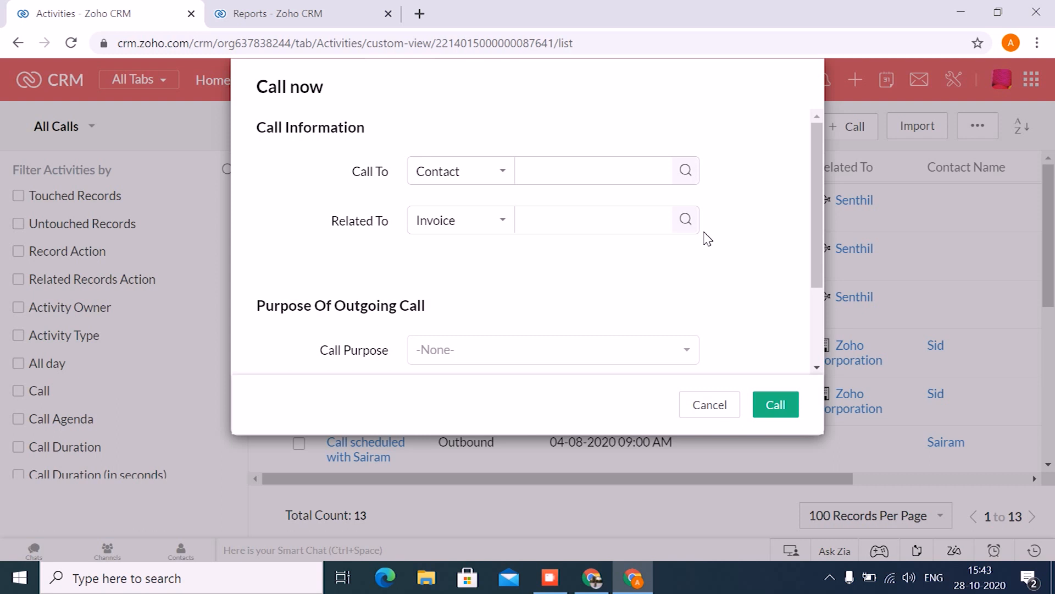
scroll(631, 264, down, 2)
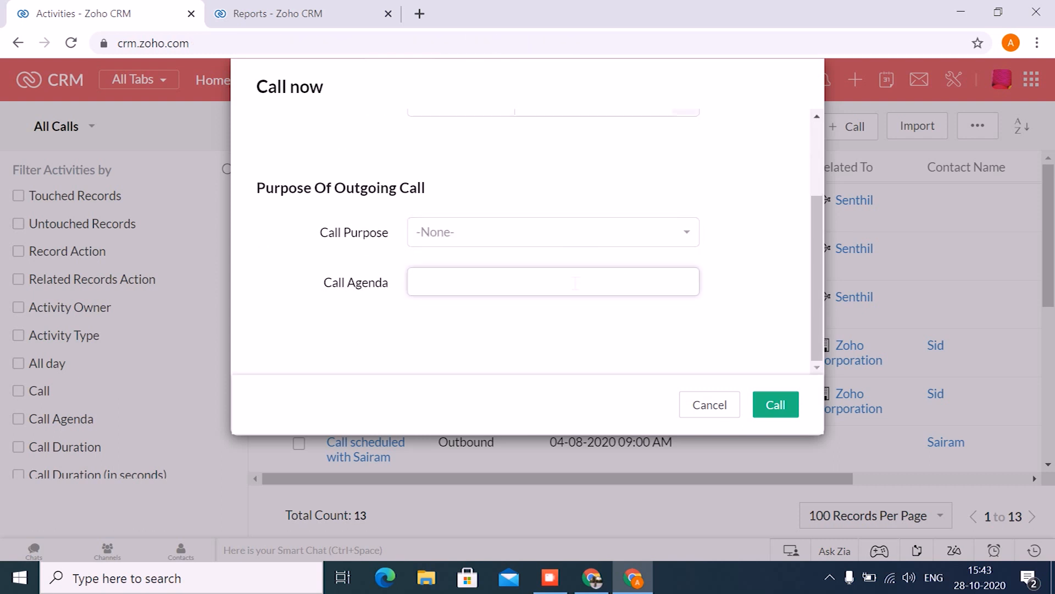
scroll(576, 283, up, 2)
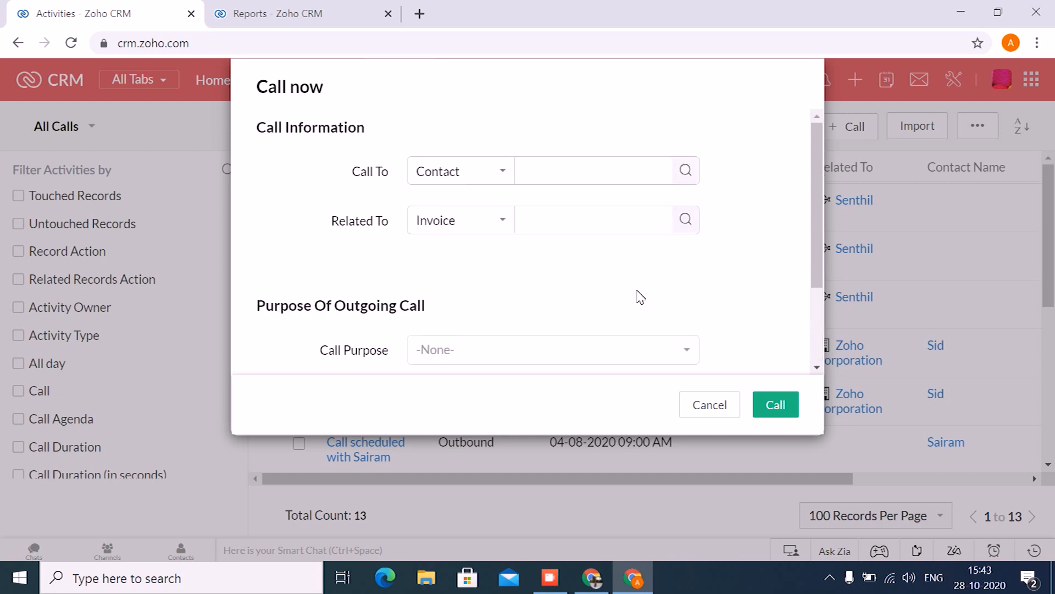
click(703, 406)
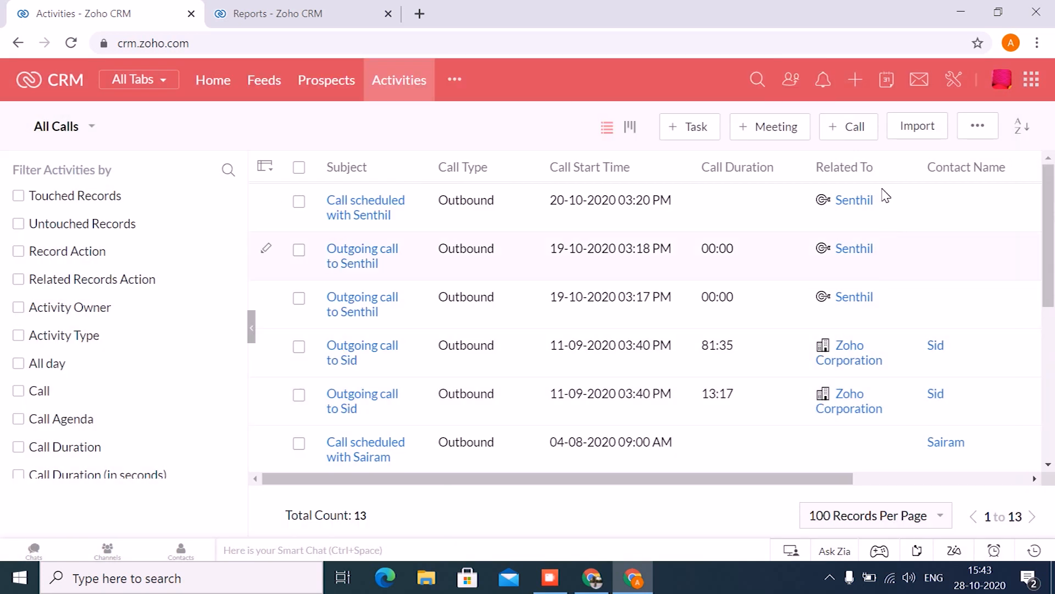
- Open the Log a call form, set Call Type to Inbound, and check the Reason For Incoming Call section
click(852, 127)
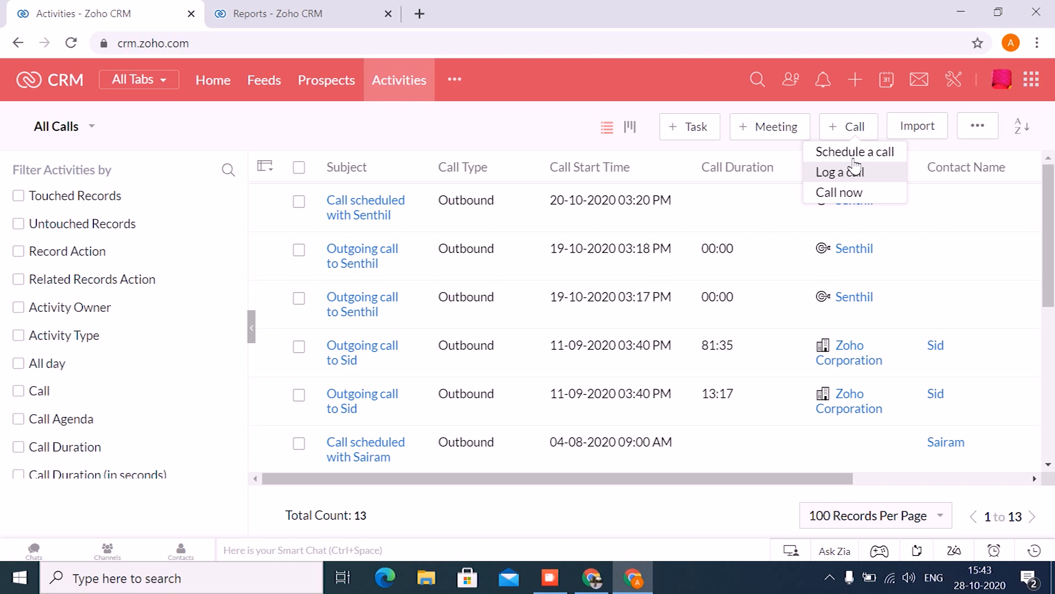
click(853, 172)
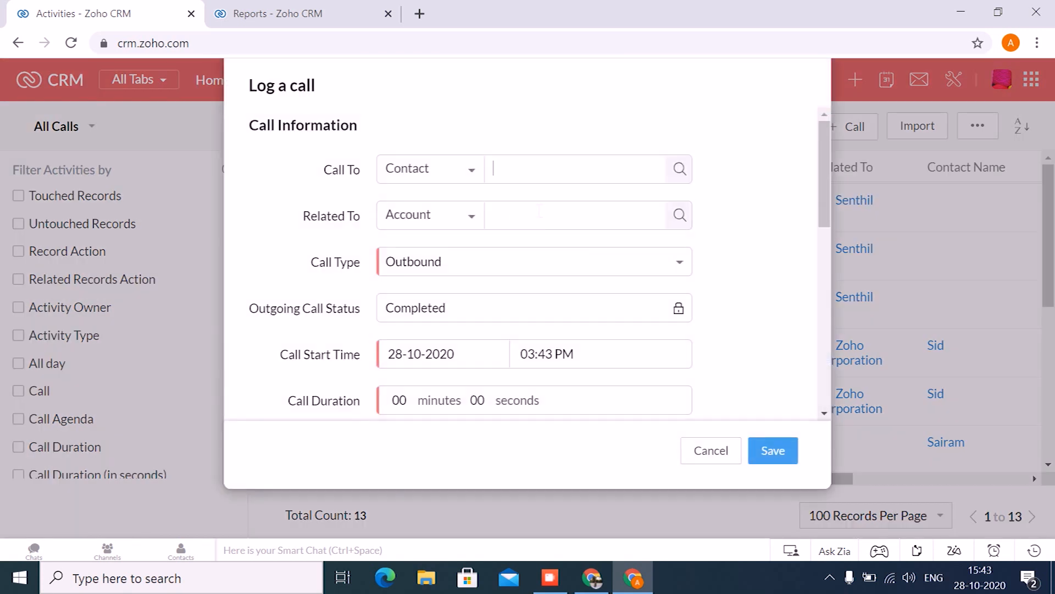
click(497, 259)
click(461, 317)
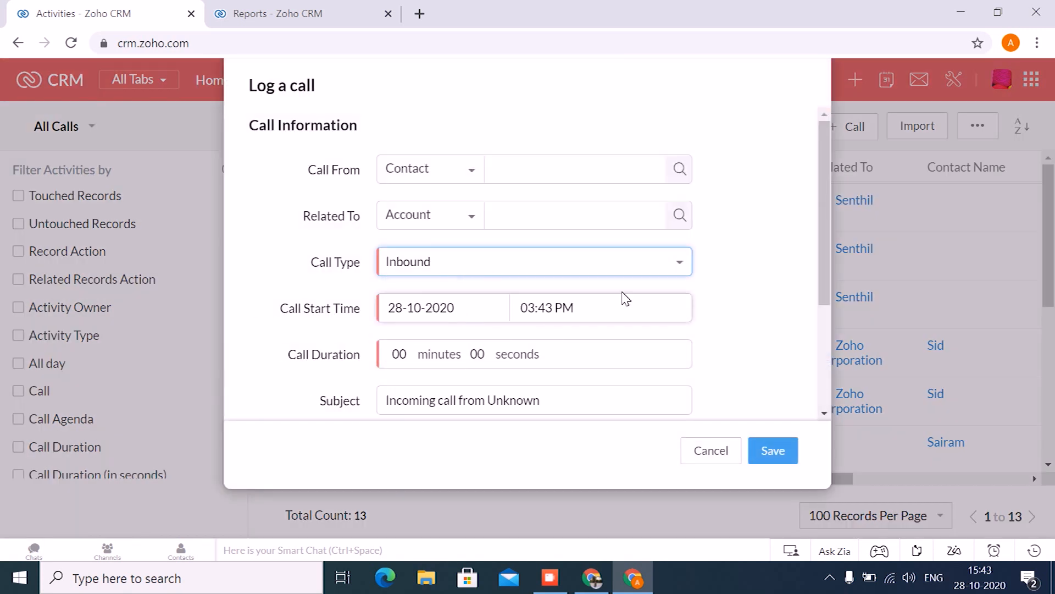
scroll(624, 297, down, 3)
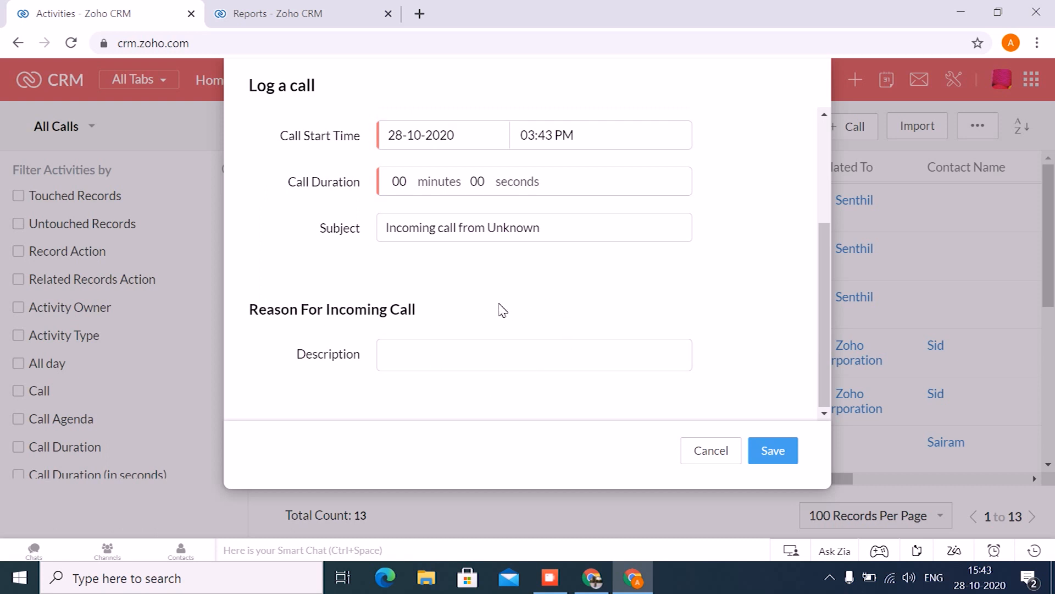
click(485, 364)
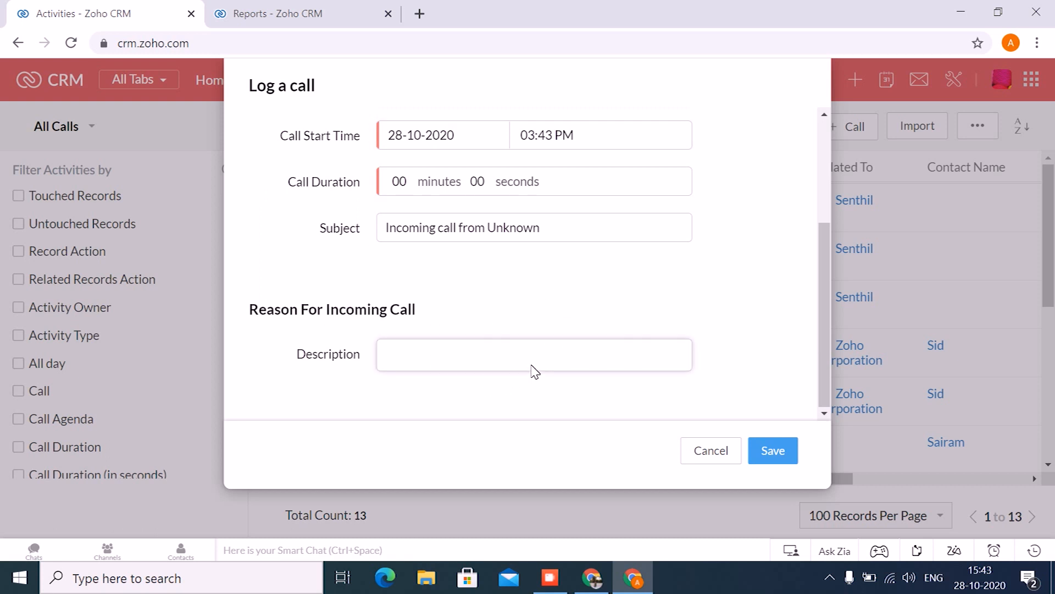
scroll(534, 371, up, 3)
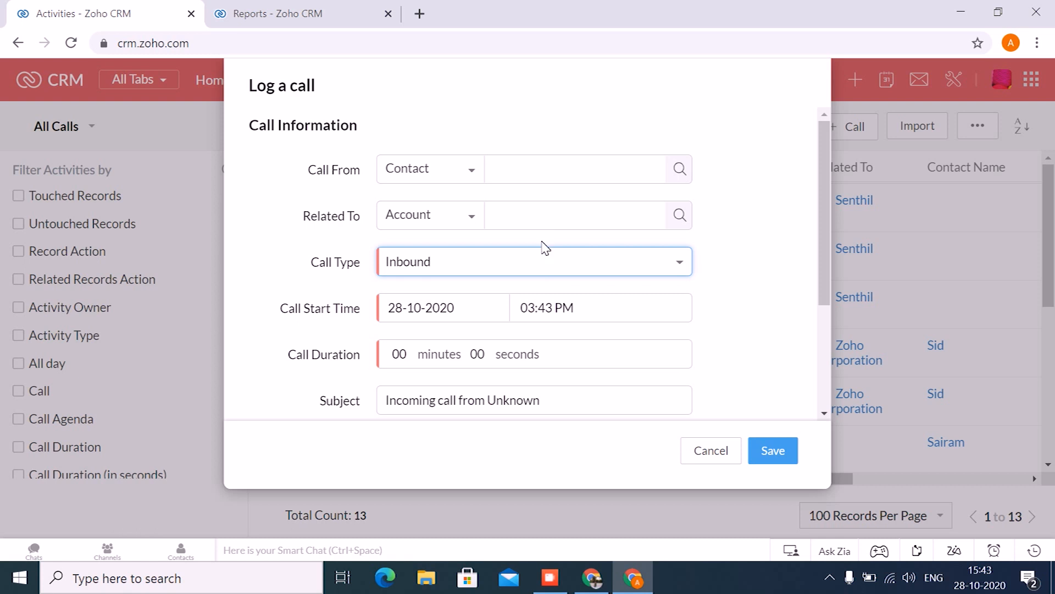
- Switch the Call Type to Missed to review that form's fields, and cancel logging the call
click(548, 262)
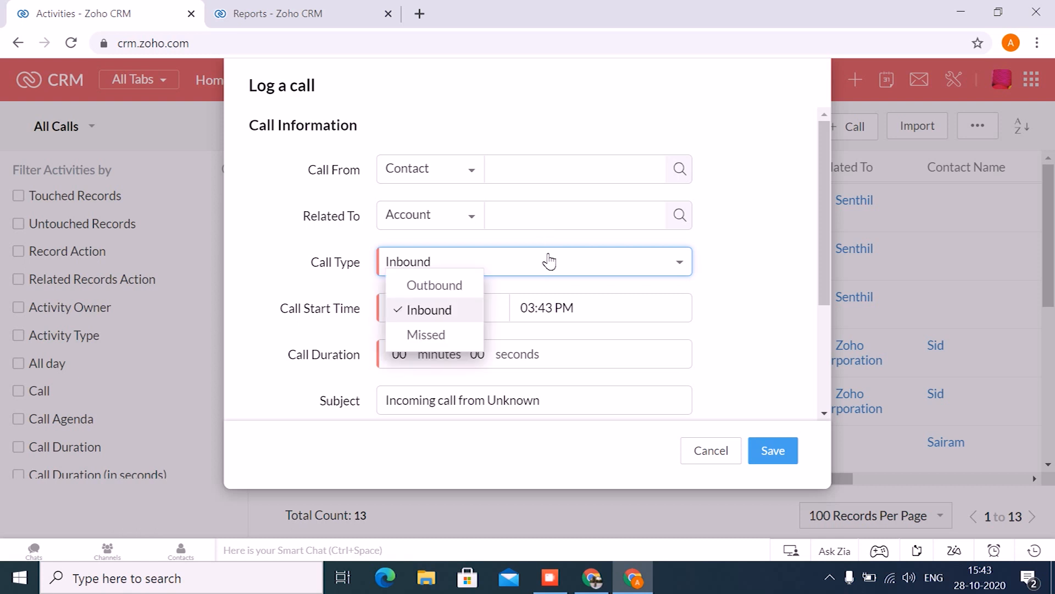
click(429, 336)
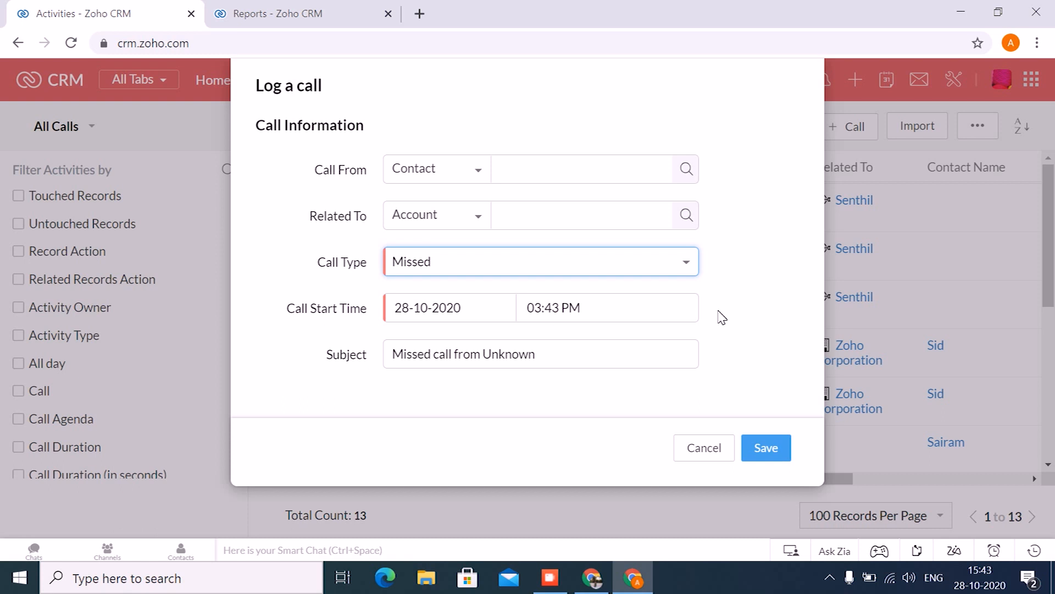
click(704, 448)
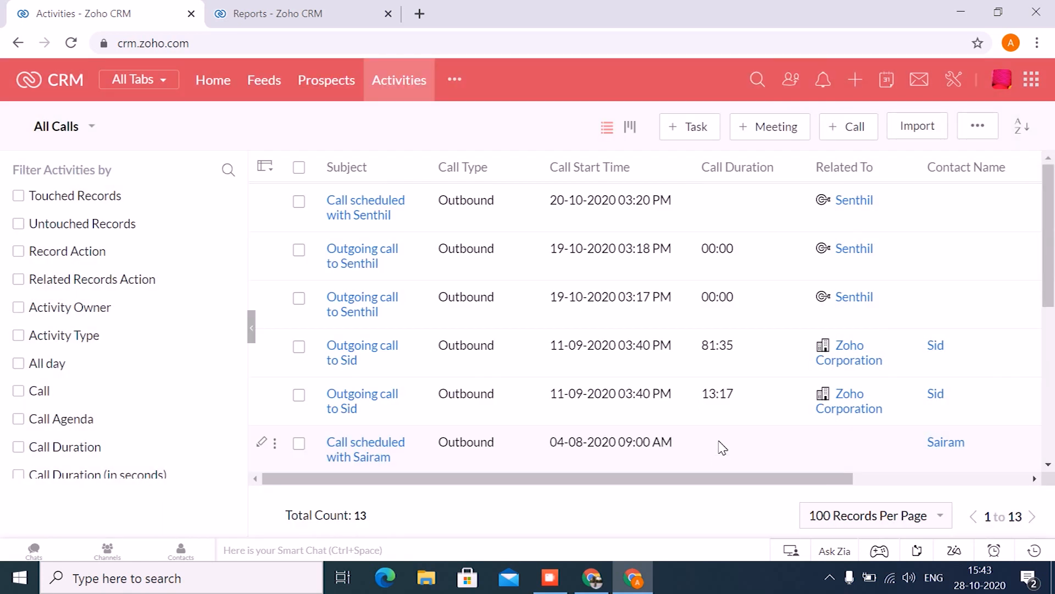
- Go to the open Reports page, show the Activity Reports folder, and start creating a new report
click(343, 16)
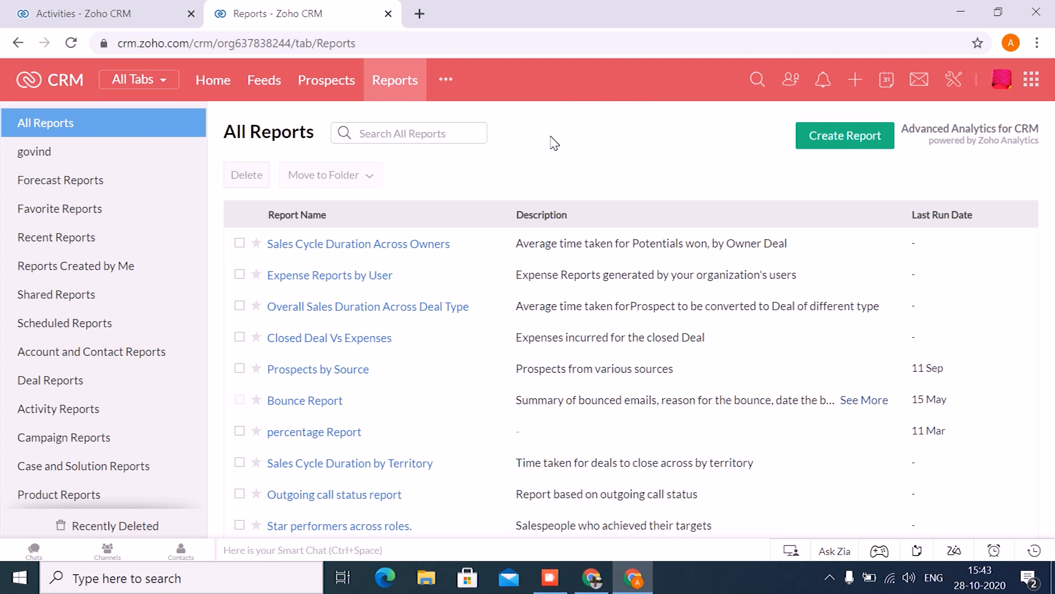
click(93, 402)
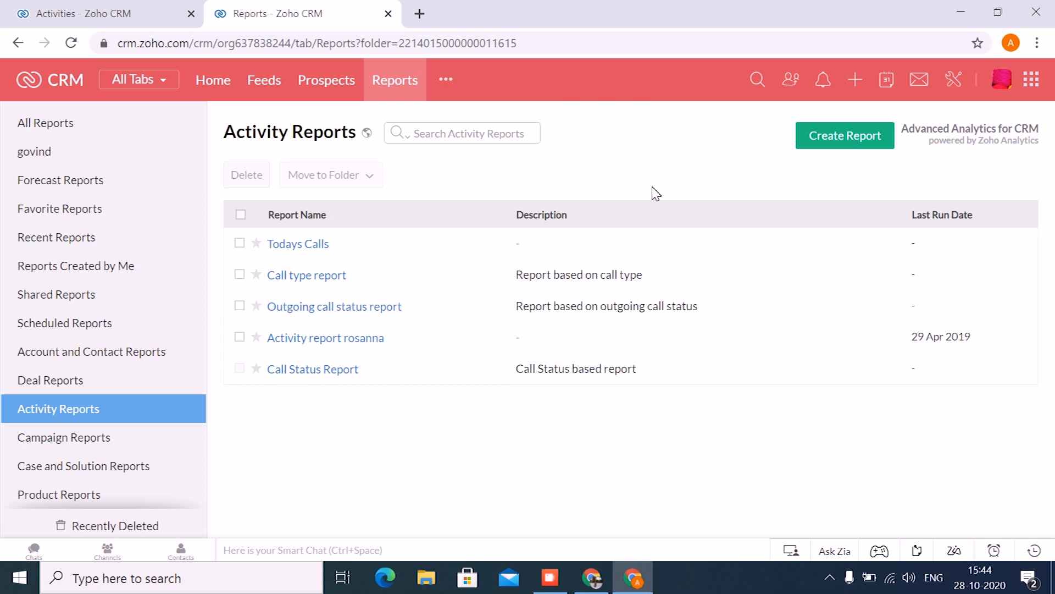
click(836, 137)
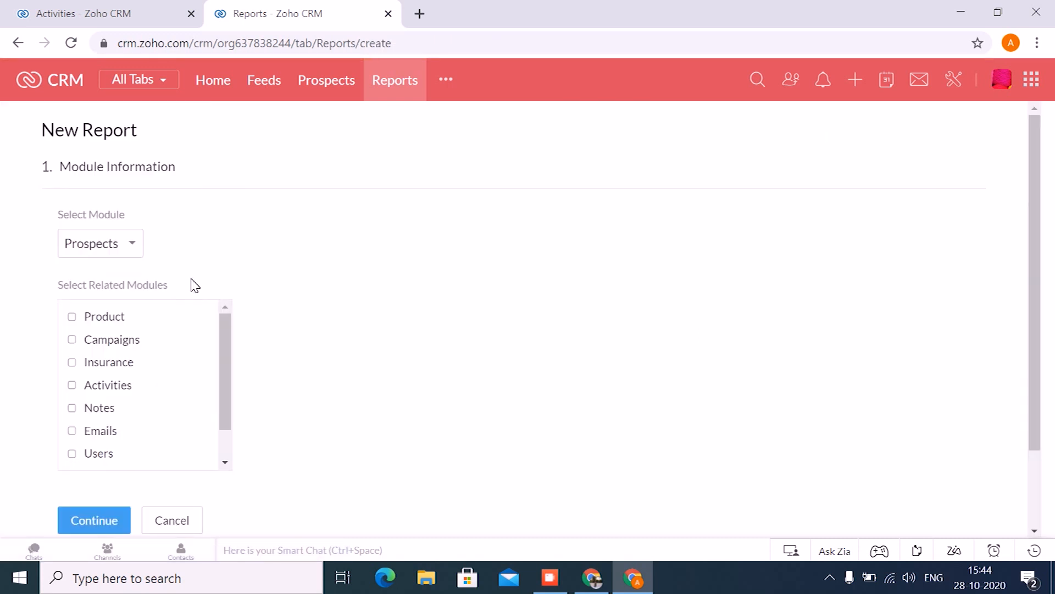
- Base the new report on the Calls module with Contacts as related module, and continue to the report type
click(130, 247)
text(calls)
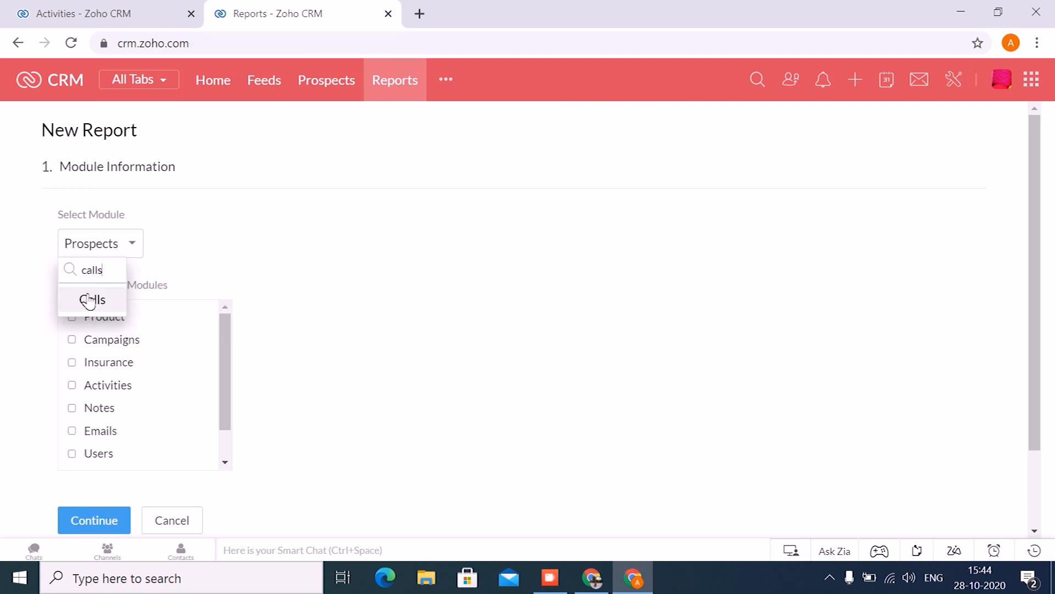
click(85, 300)
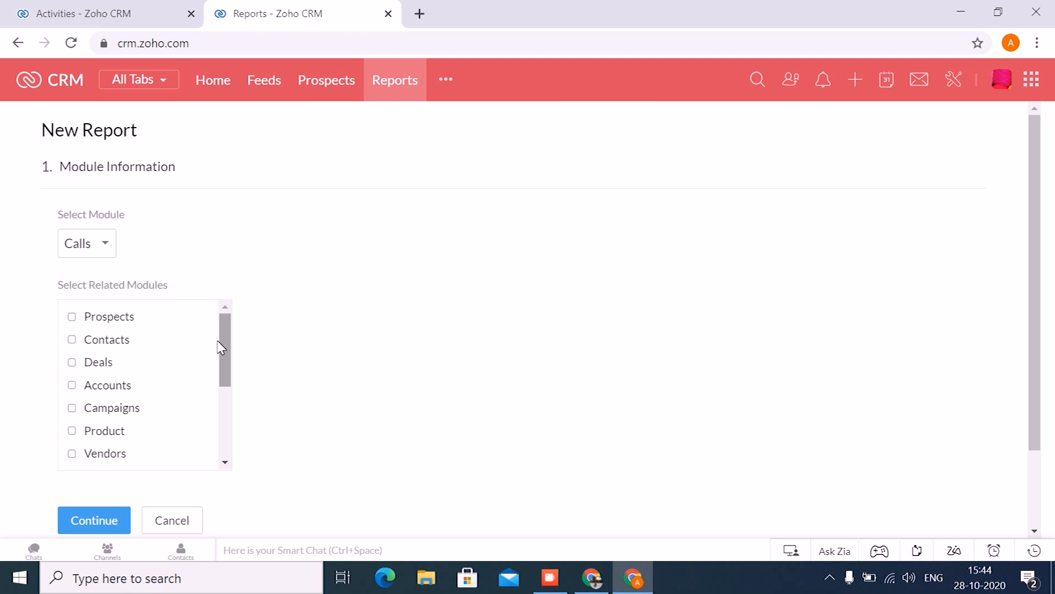
click(108, 337)
click(107, 514)
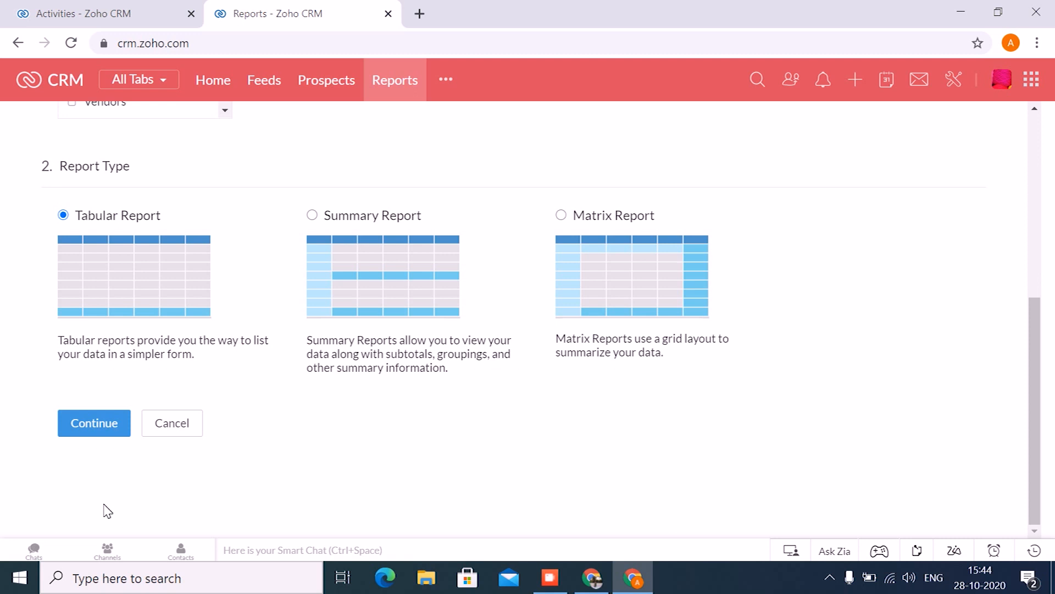
- Choose Summary Report as the type, look through the available Call columns, and continue to the filters with the default columns
click(315, 214)
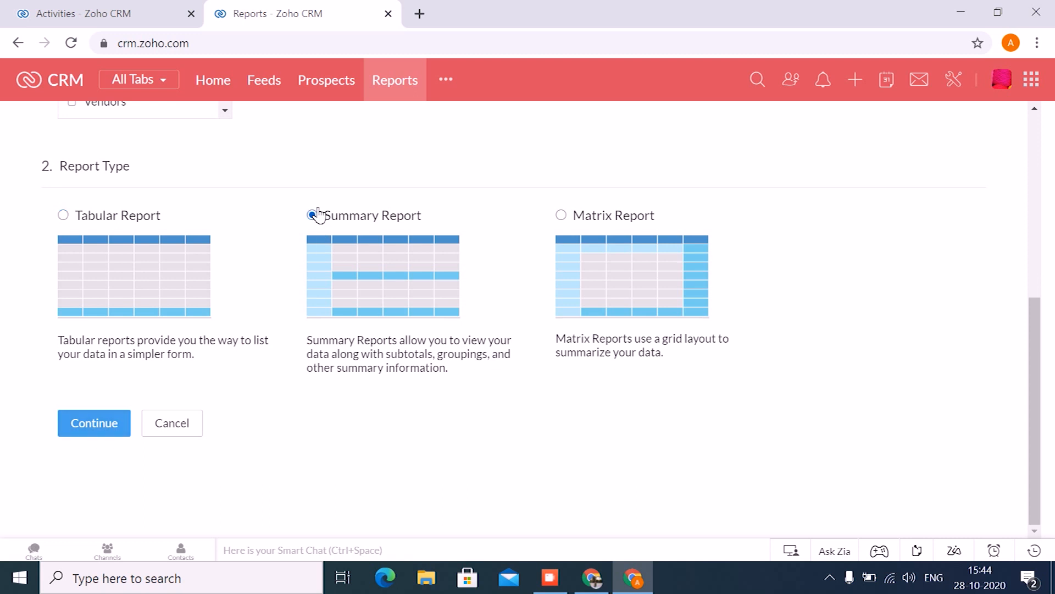
click(106, 427)
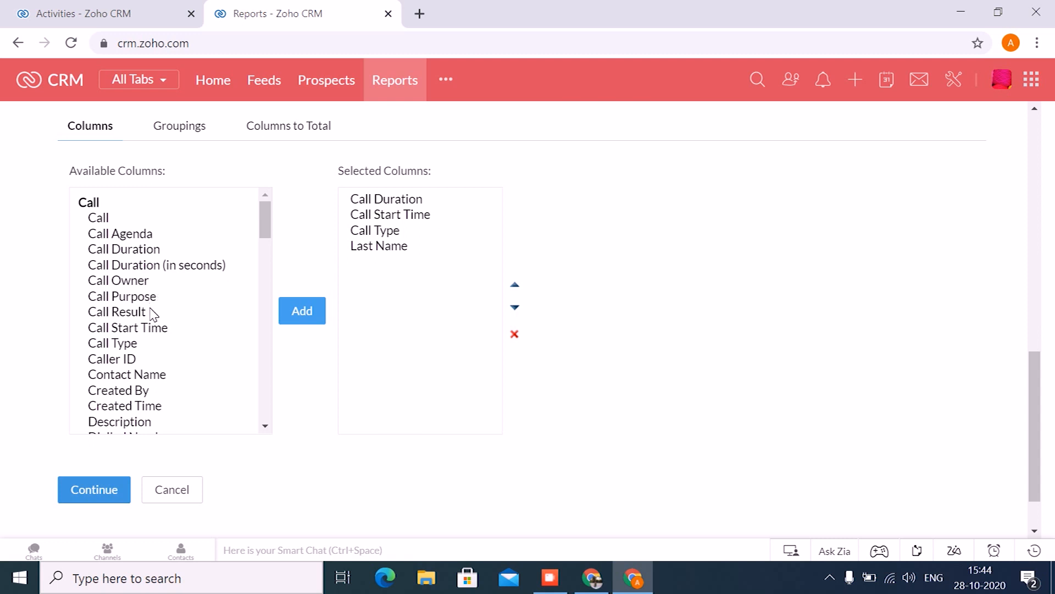
scroll(152, 314, down, 7)
scroll(151, 313, up, 5)
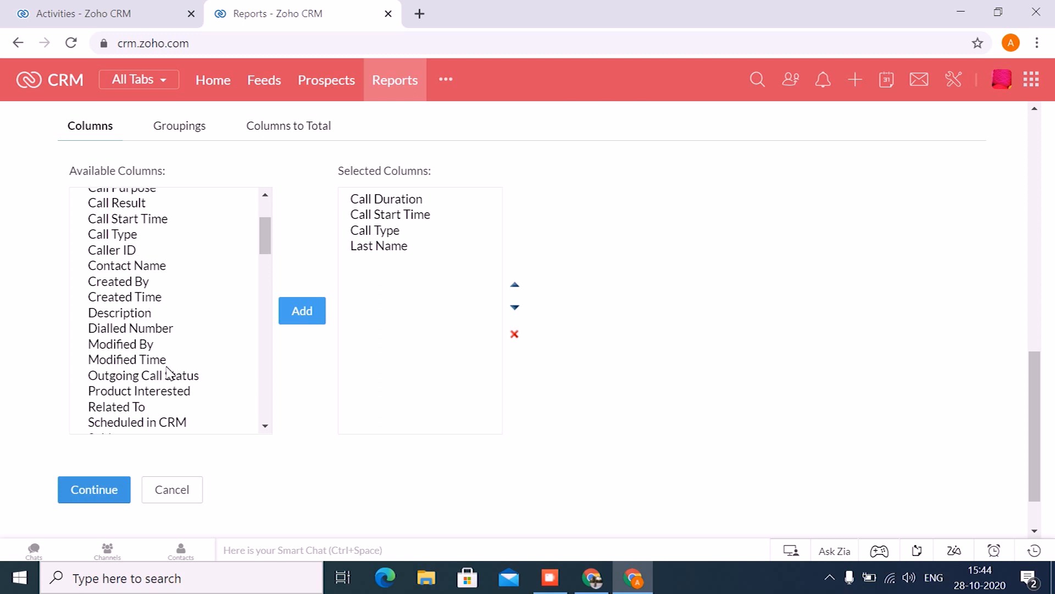
scroll(169, 373, up, 2)
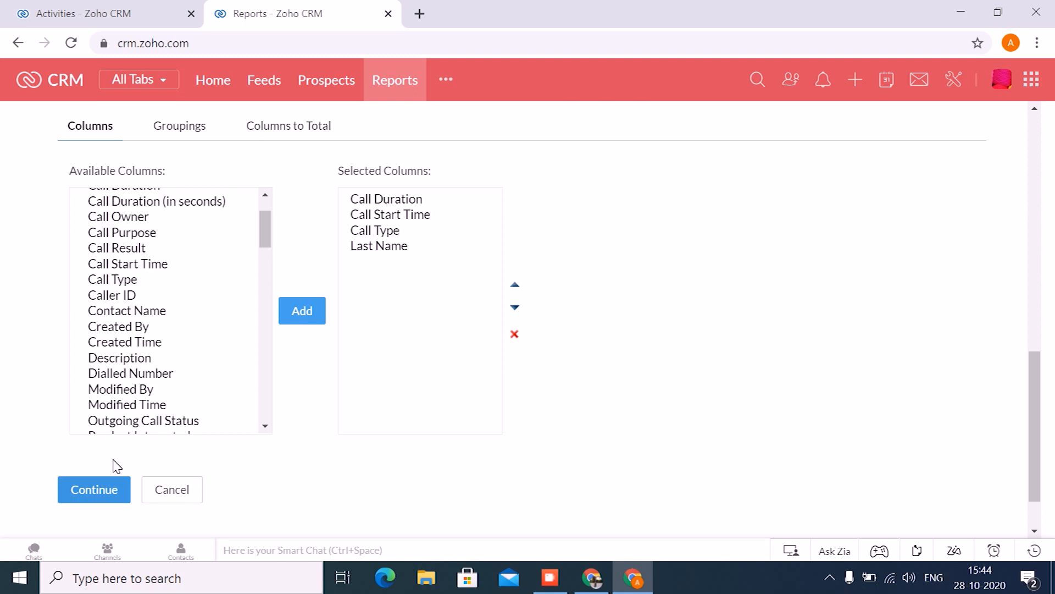
click(110, 487)
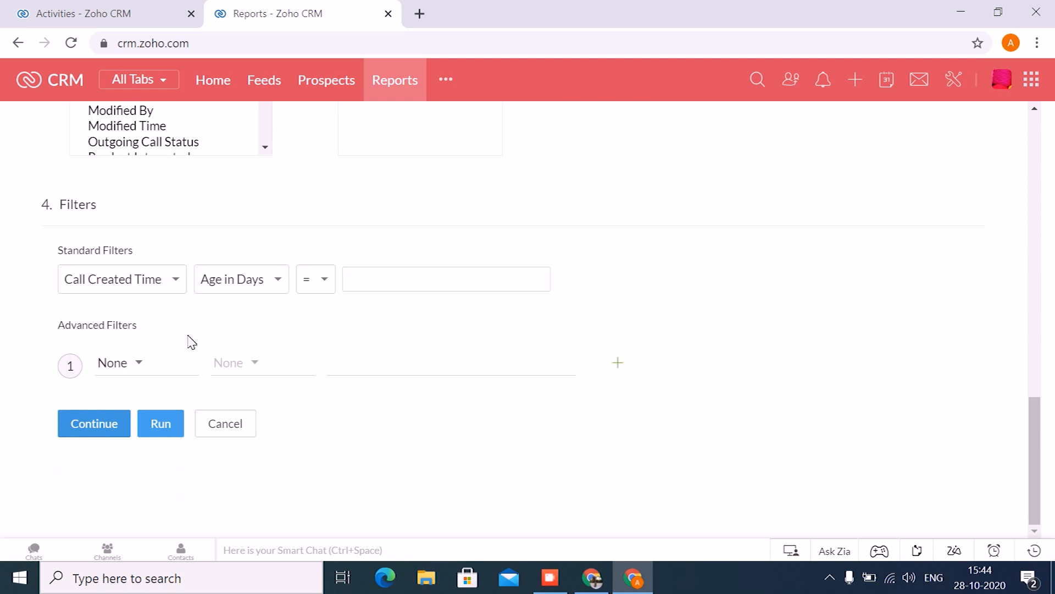
- Look through the call fields offered for an advanced filter, and continue to Basic Information without adding one
click(124, 367)
text(call)
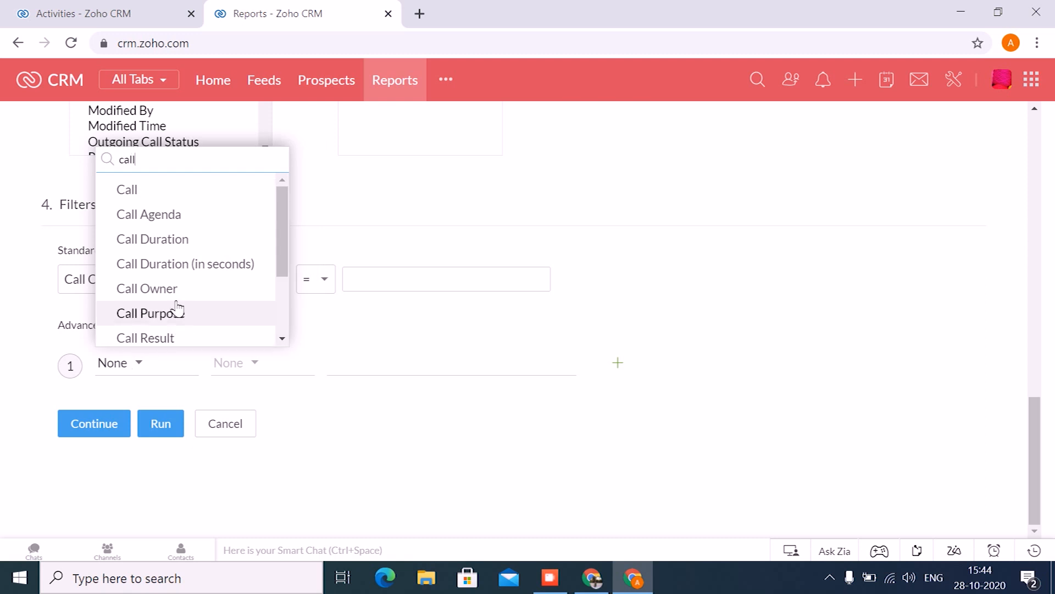
scroll(184, 302, down, 2)
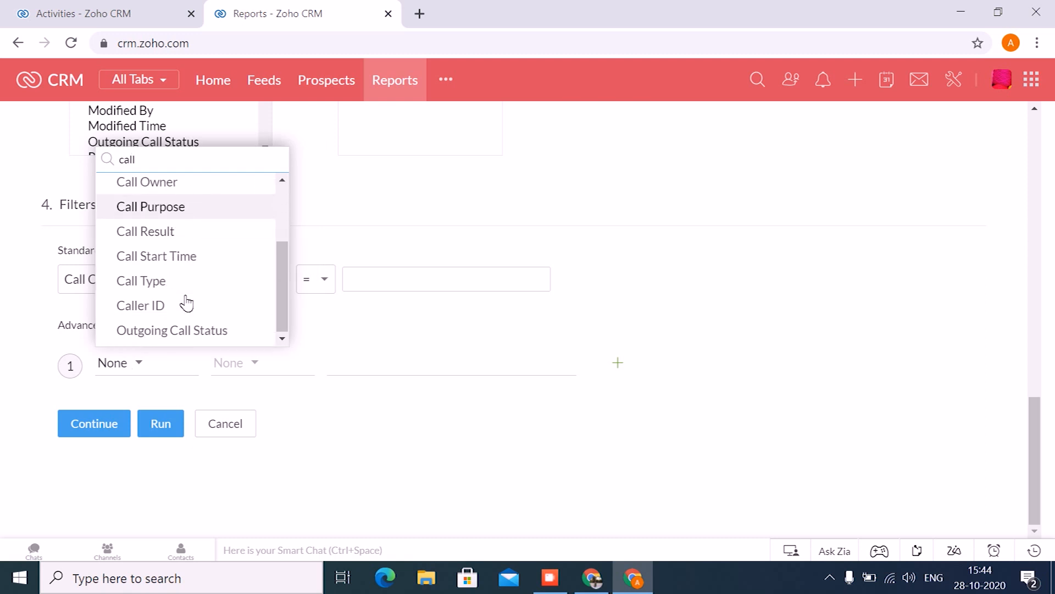
scroll(187, 303, up, 3)
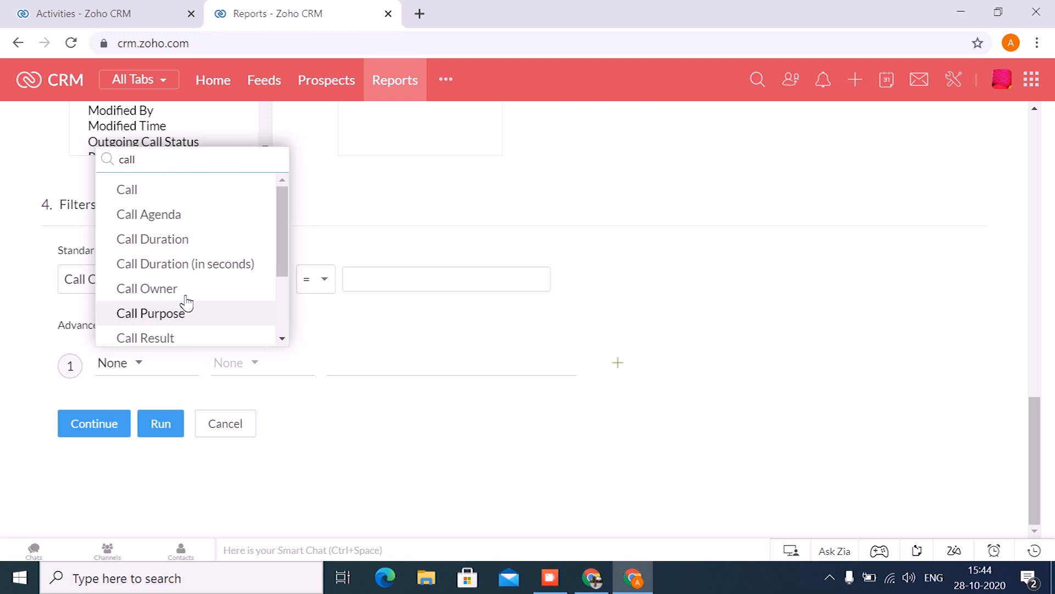
click(338, 416)
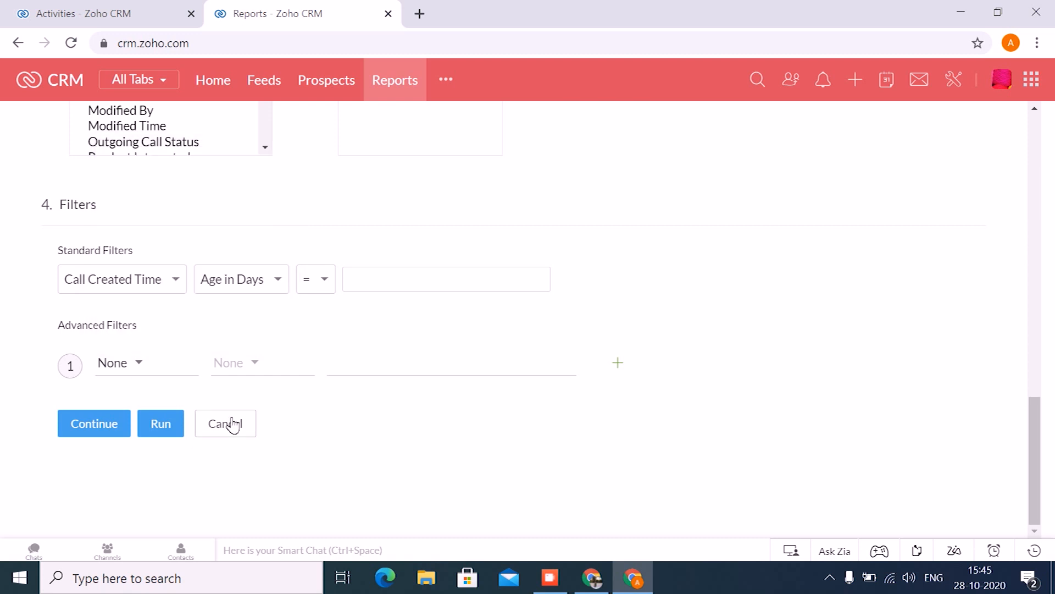
click(100, 421)
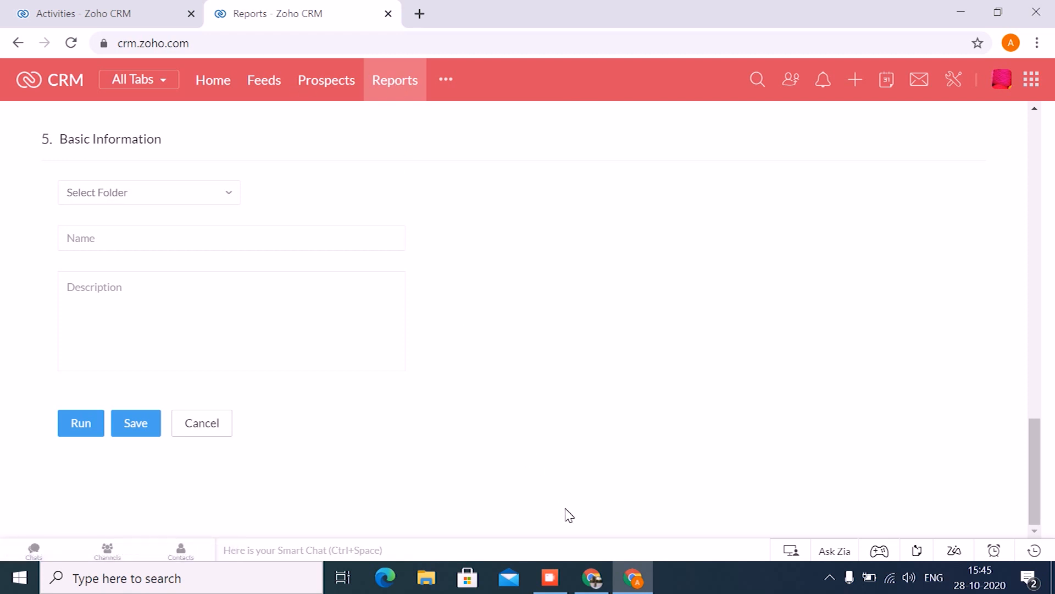
- Switch to the Zoho Show presentation and start its slideshow
click(586, 573)
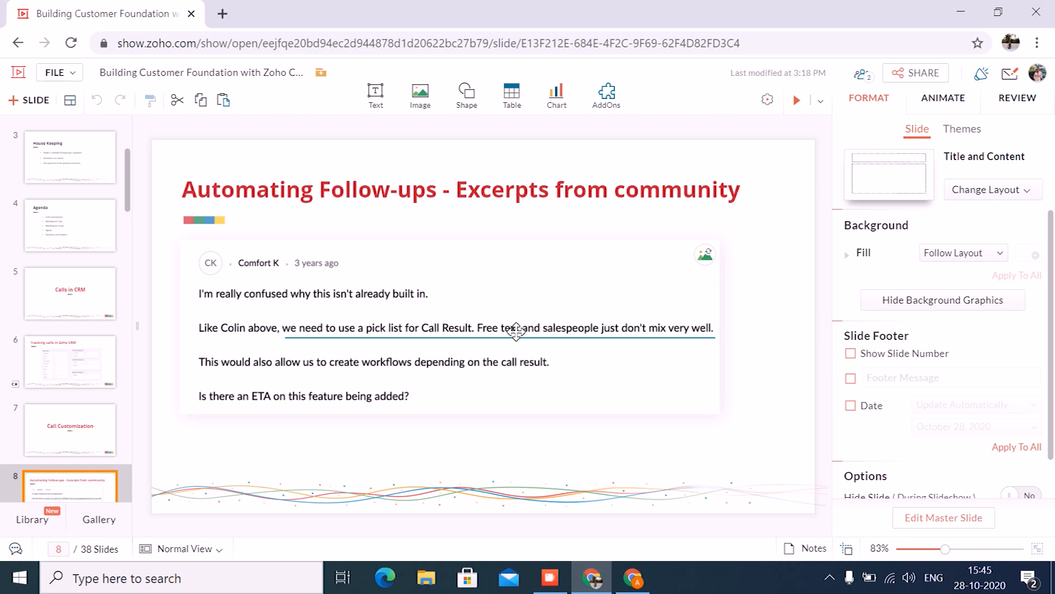
click(797, 100)
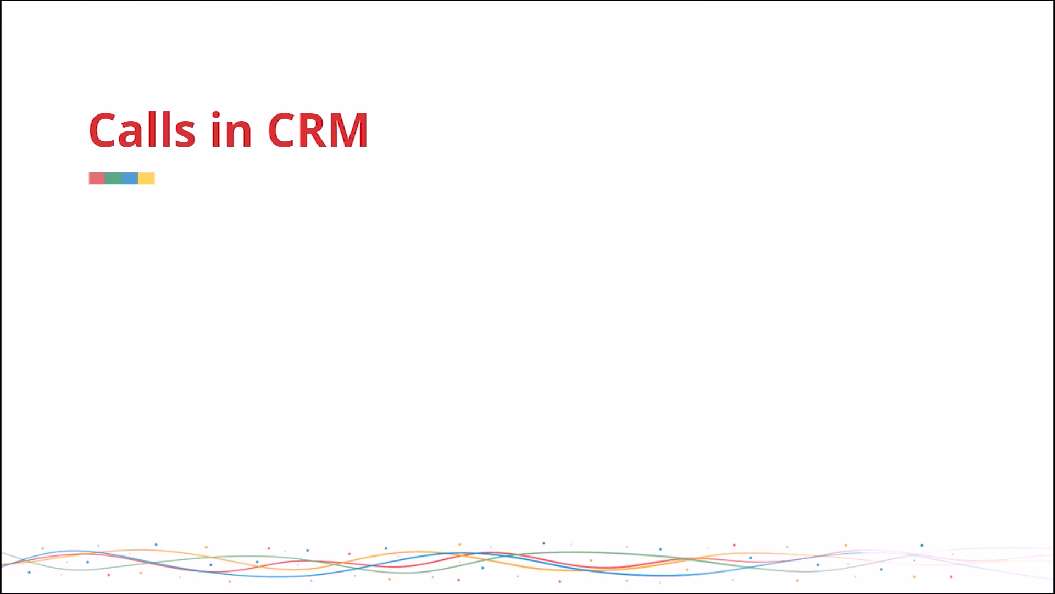
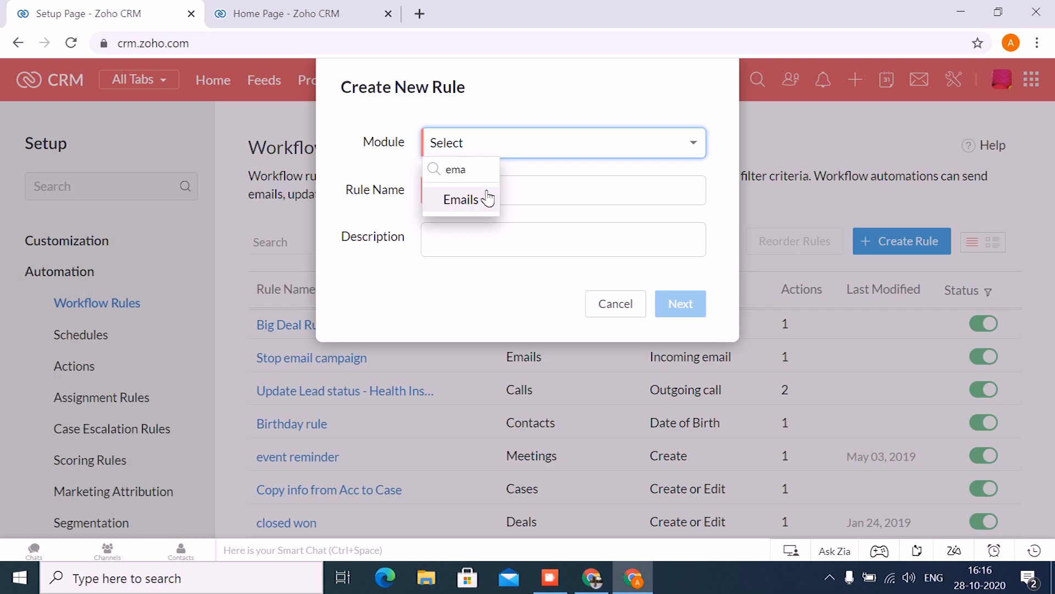
- Create a workflow rule named "Stop drip campaign" for the Emails module, executed when an incoming email is received
click(515, 195)
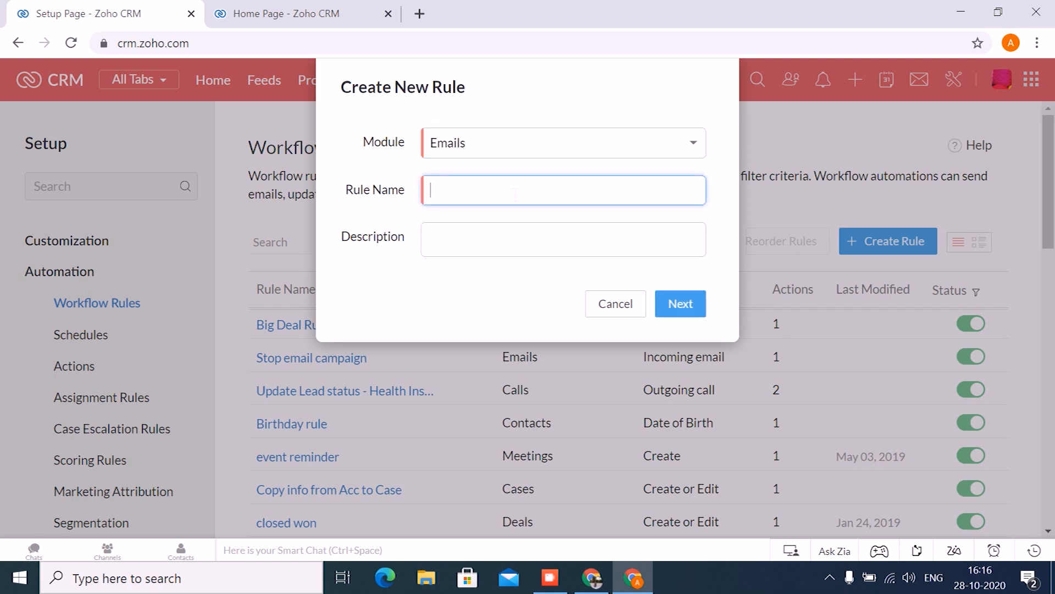
text(Stop drip campaign)
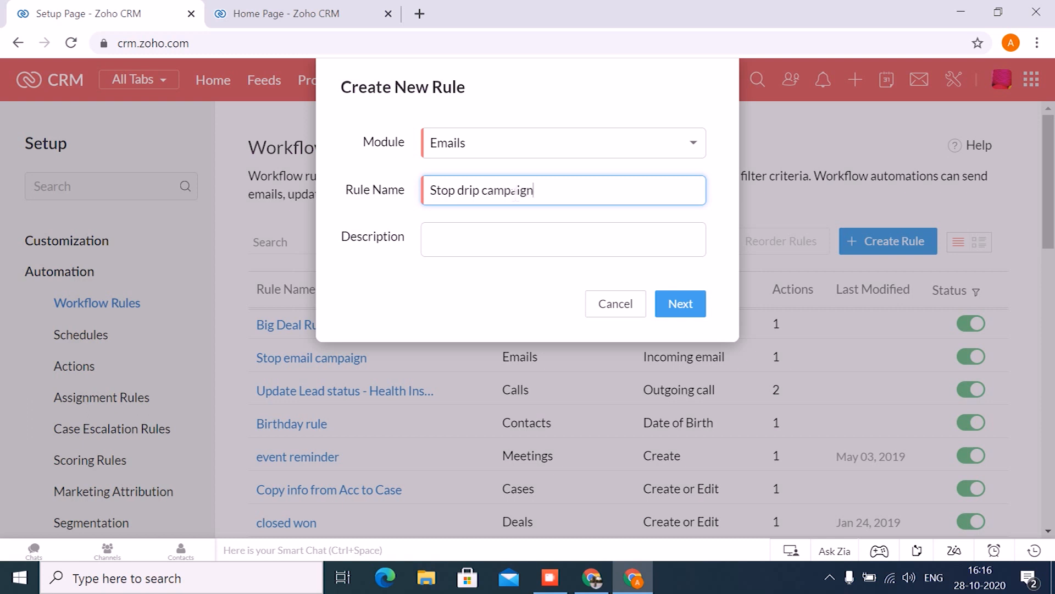
click(680, 299)
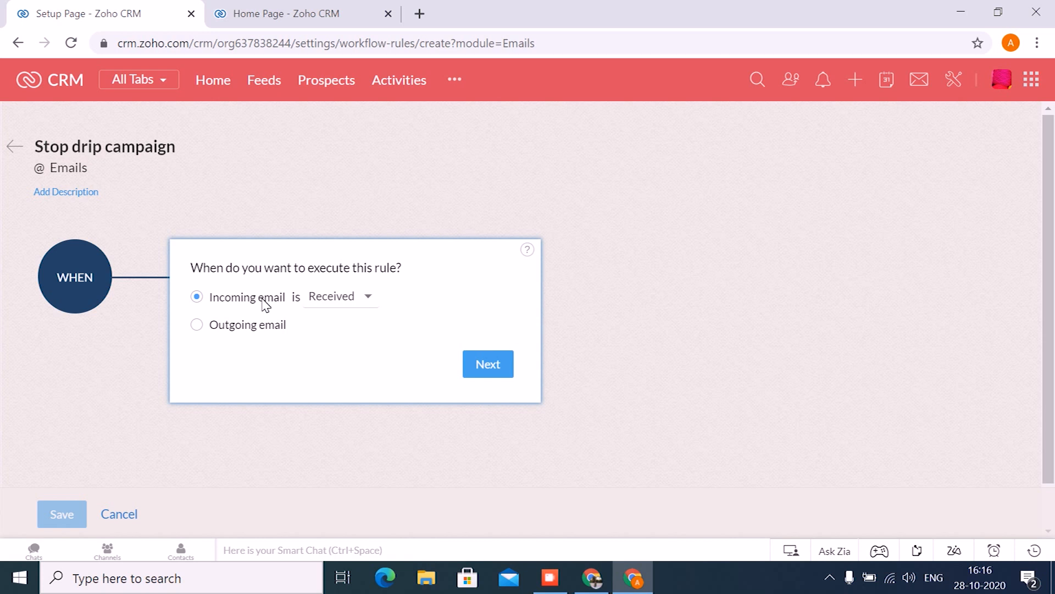
click(499, 360)
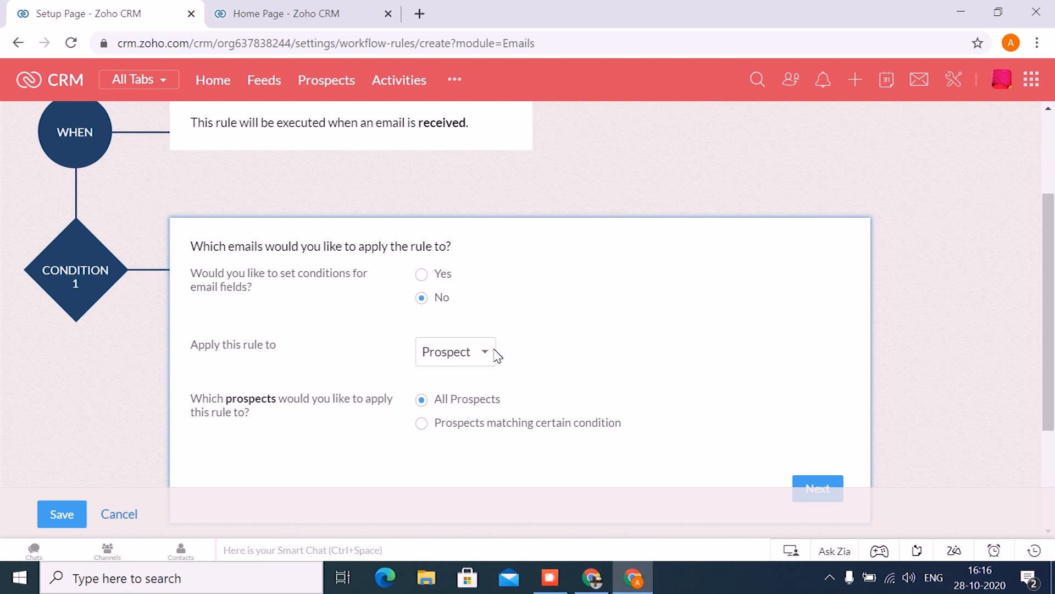
- Enable conditions on email fields and require Sent To to be the company's renewals email address
click(422, 274)
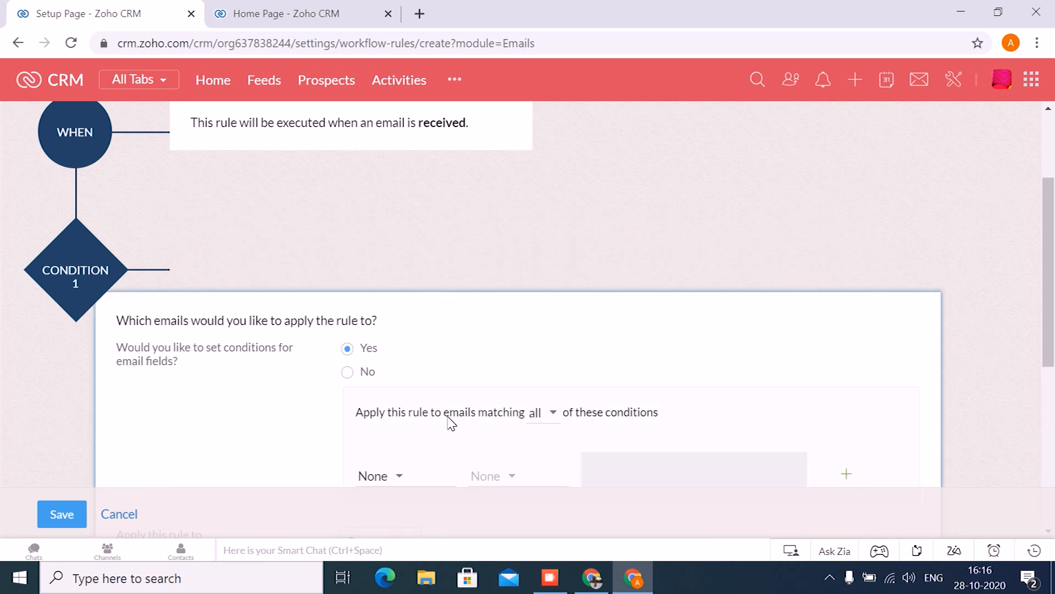
scroll(450, 426, down, 4)
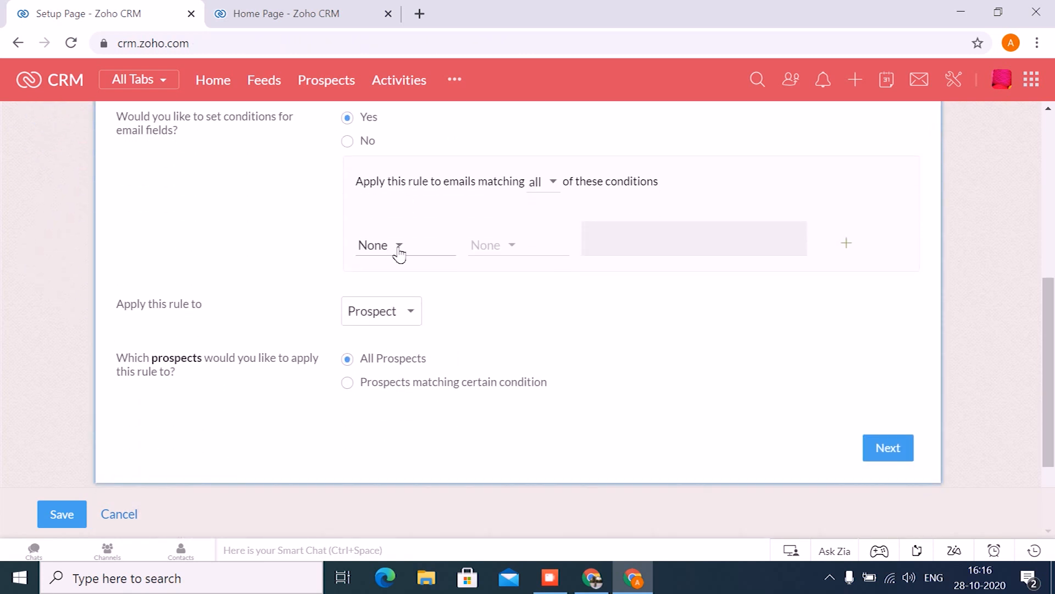
click(397, 248)
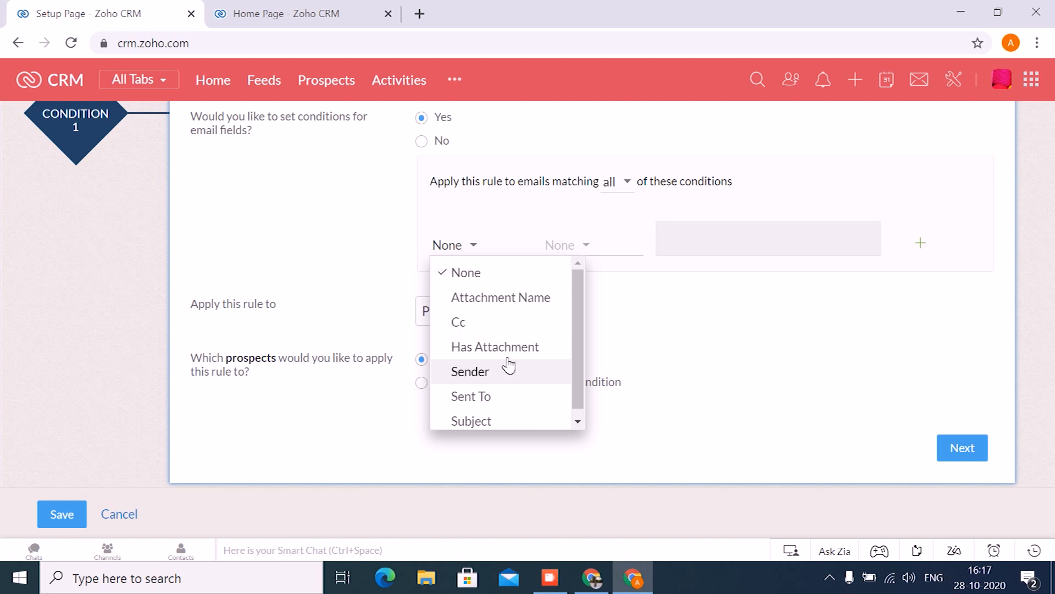
click(492, 392)
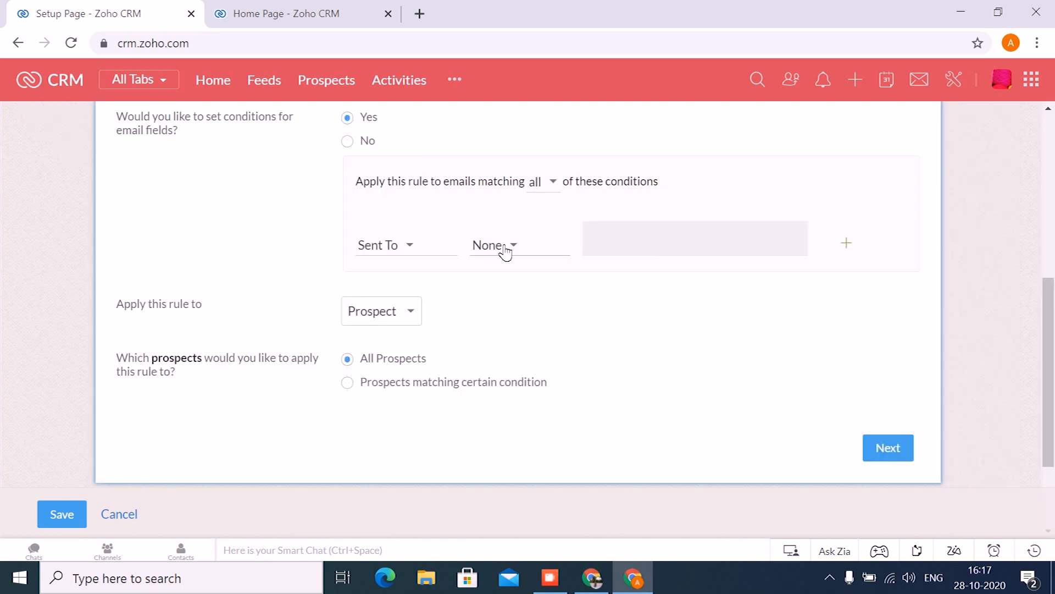
click(501, 252)
click(573, 300)
click(611, 244)
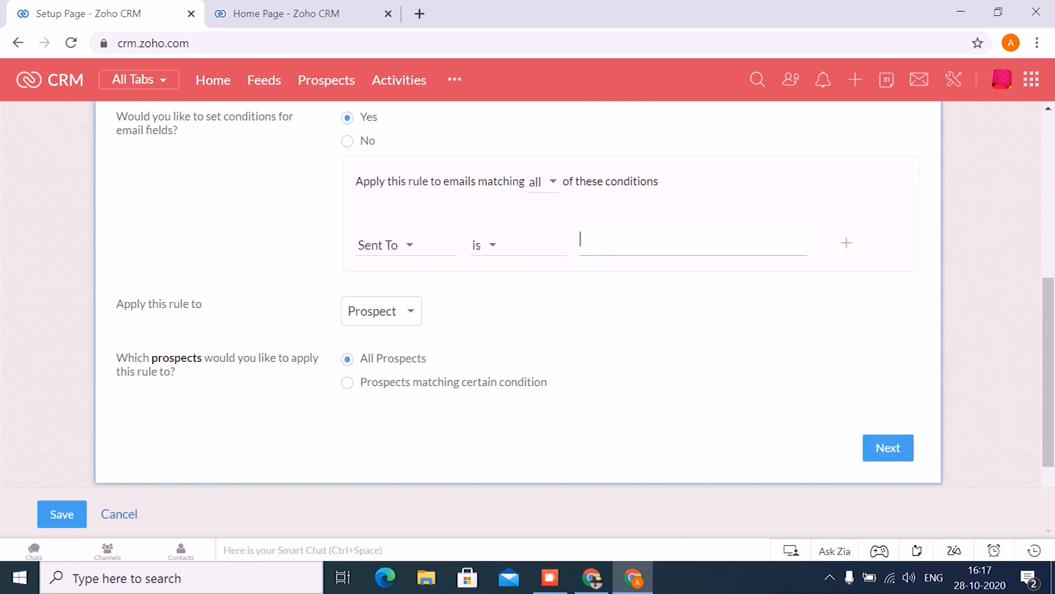
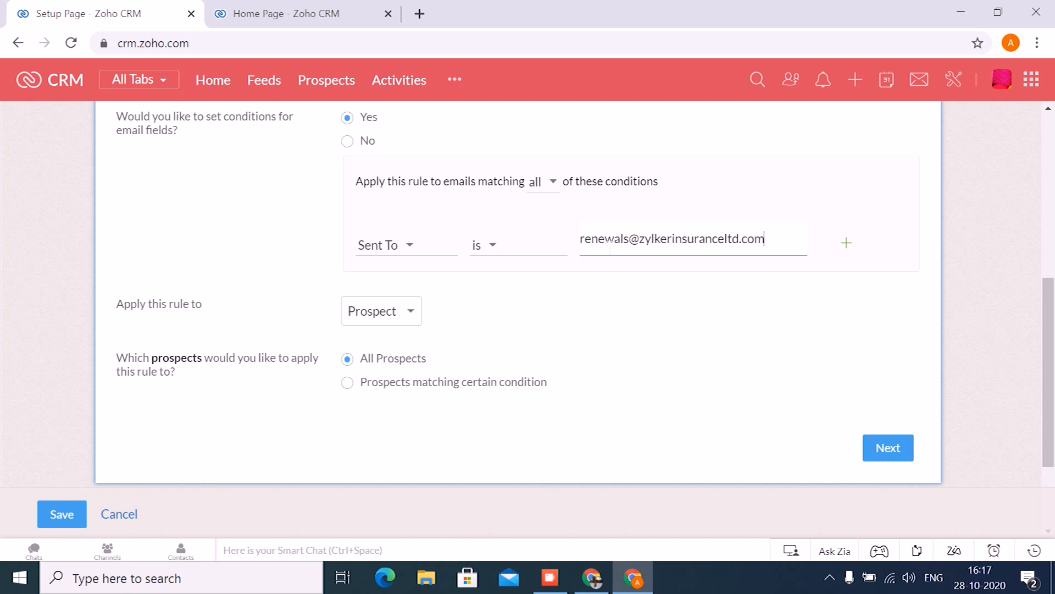
- Add a second email condition requiring Has Attachment to be Selected
click(846, 243)
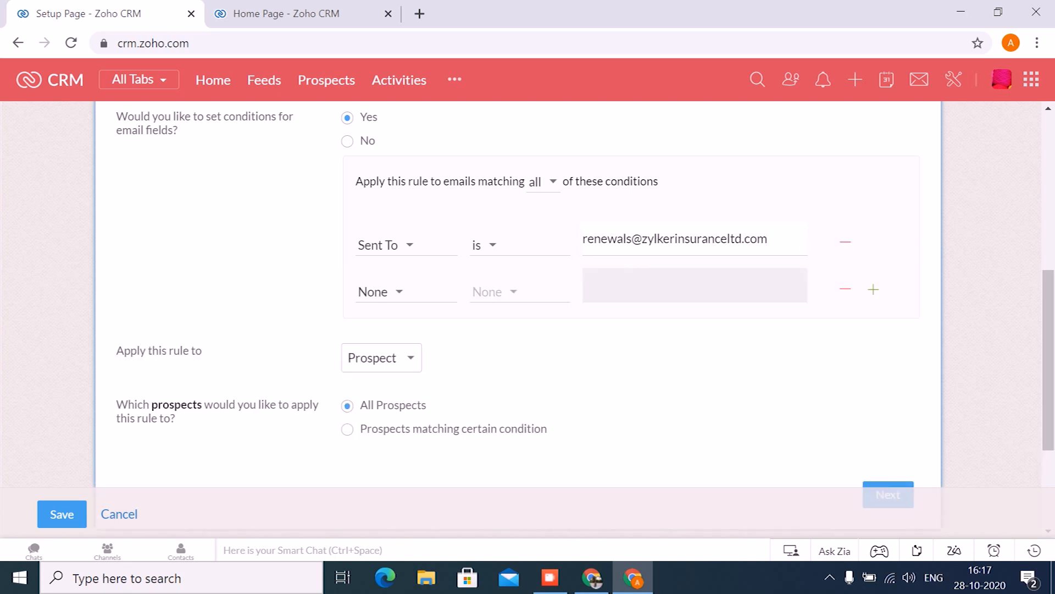
click(397, 300)
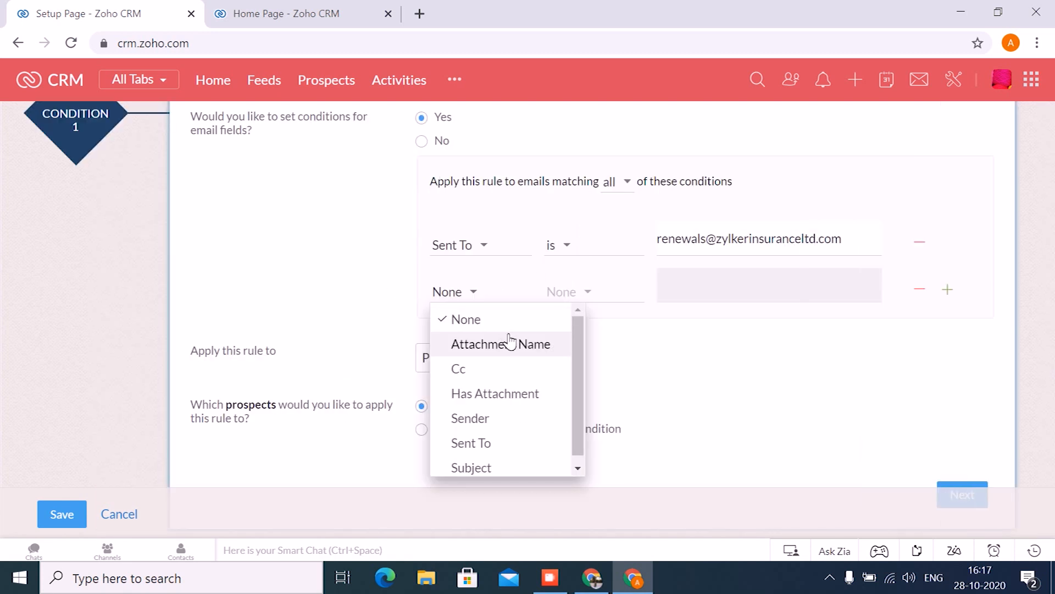
click(502, 394)
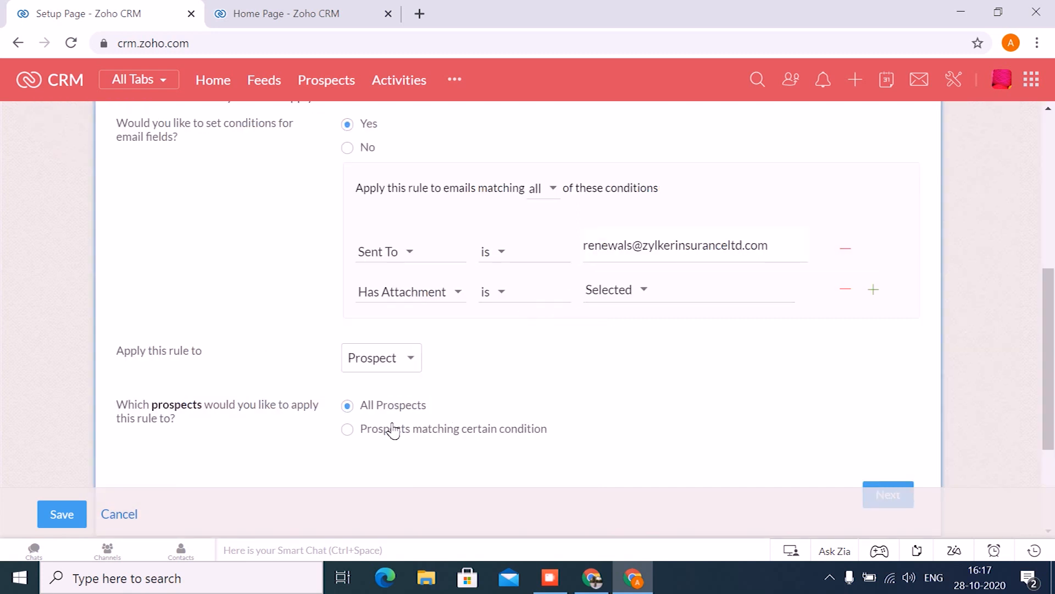
- Apply the rule to the Contact record type, limited to contacts matching certain conditions
click(393, 356)
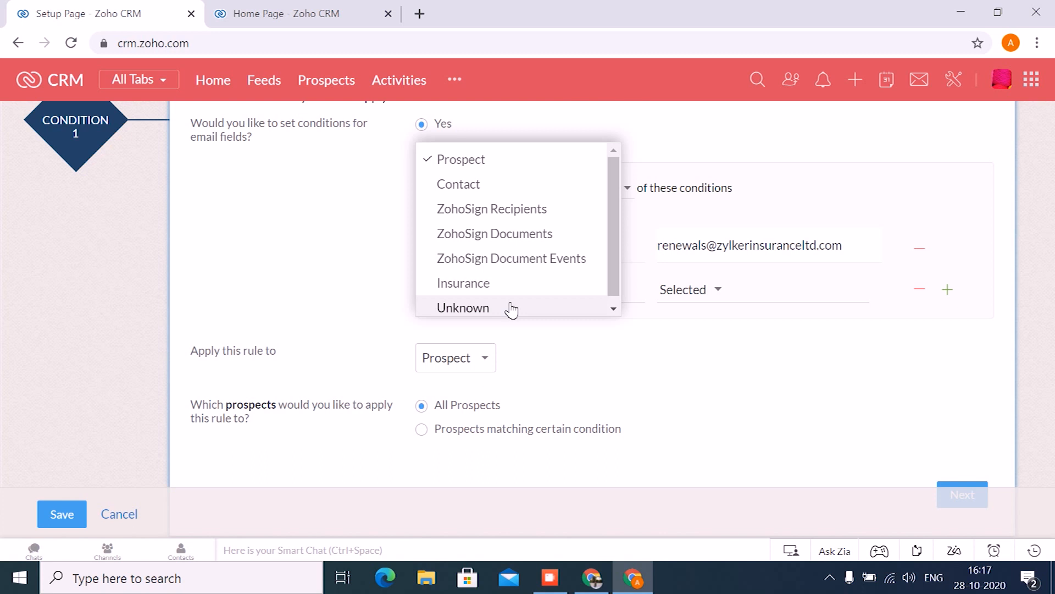
click(517, 190)
click(433, 429)
- Set the contact condition to Contact Nature is Due for Renewal, and continue to the rule's actions
scroll(434, 435, down, 3)
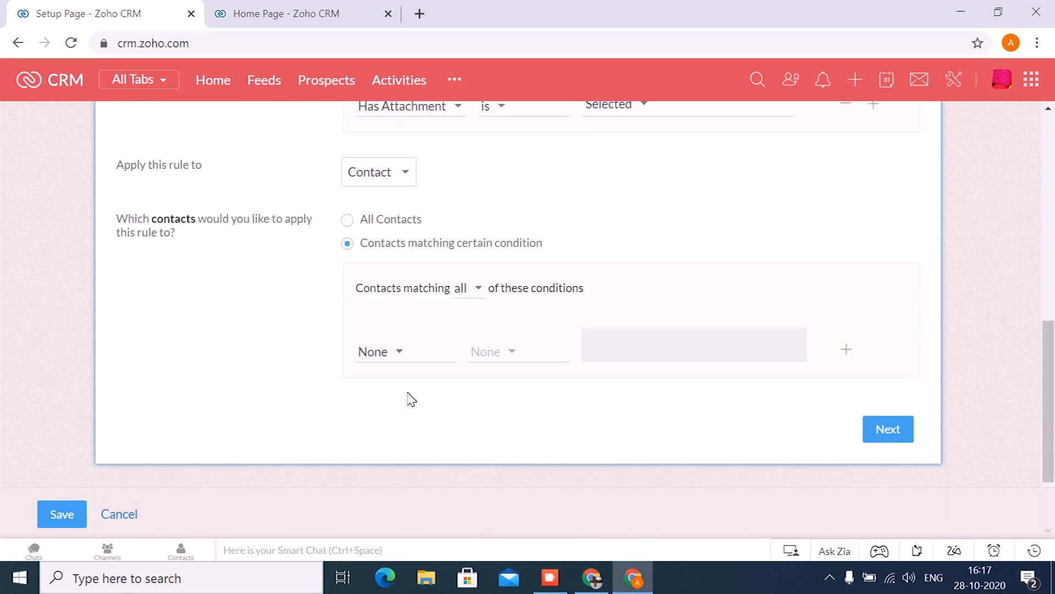
click(388, 355)
text(cont)
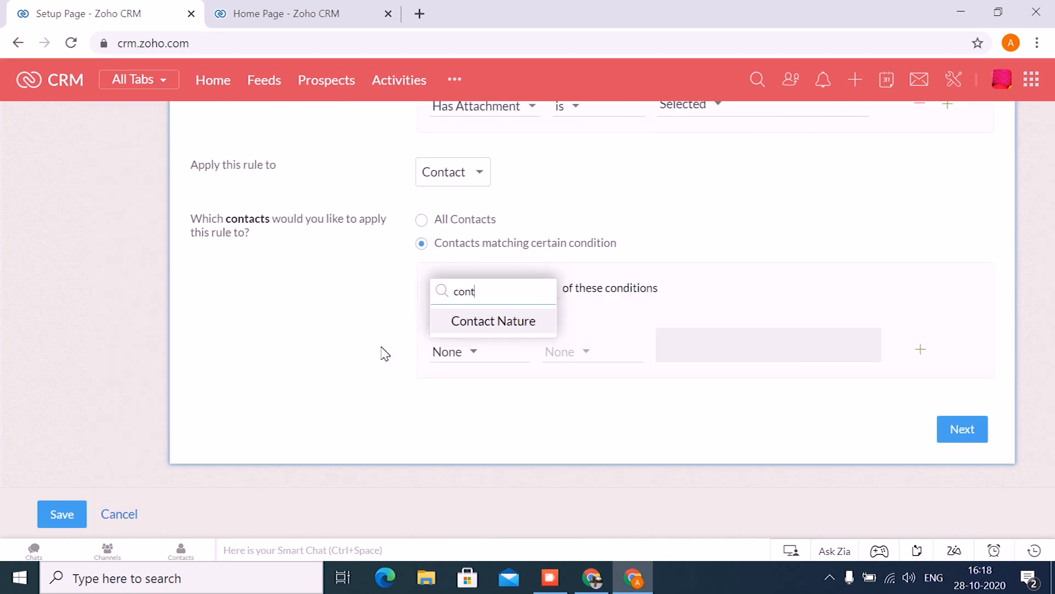
click(502, 318)
click(508, 344)
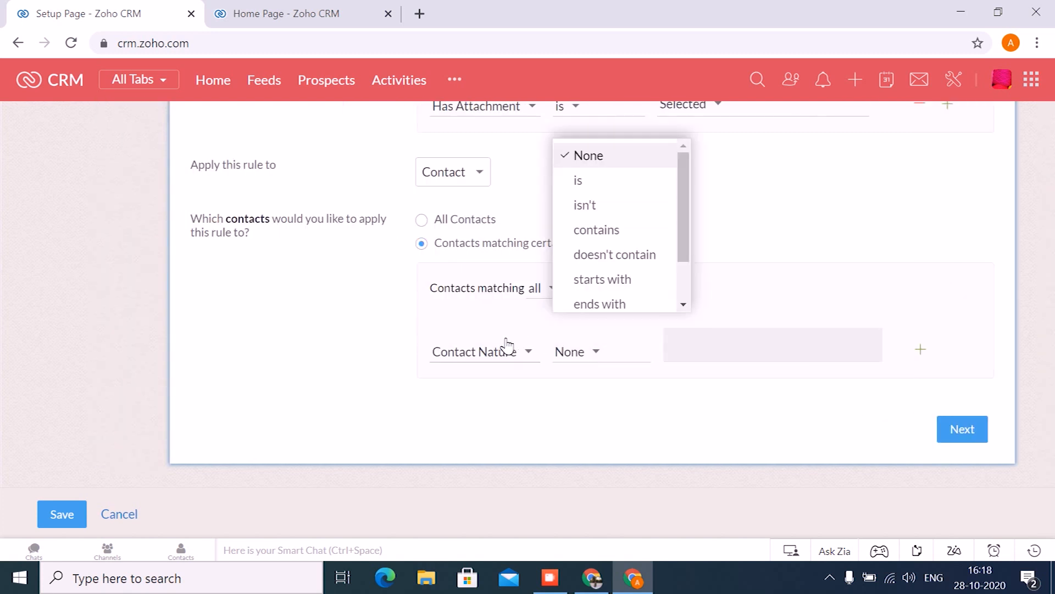
click(593, 181)
click(666, 343)
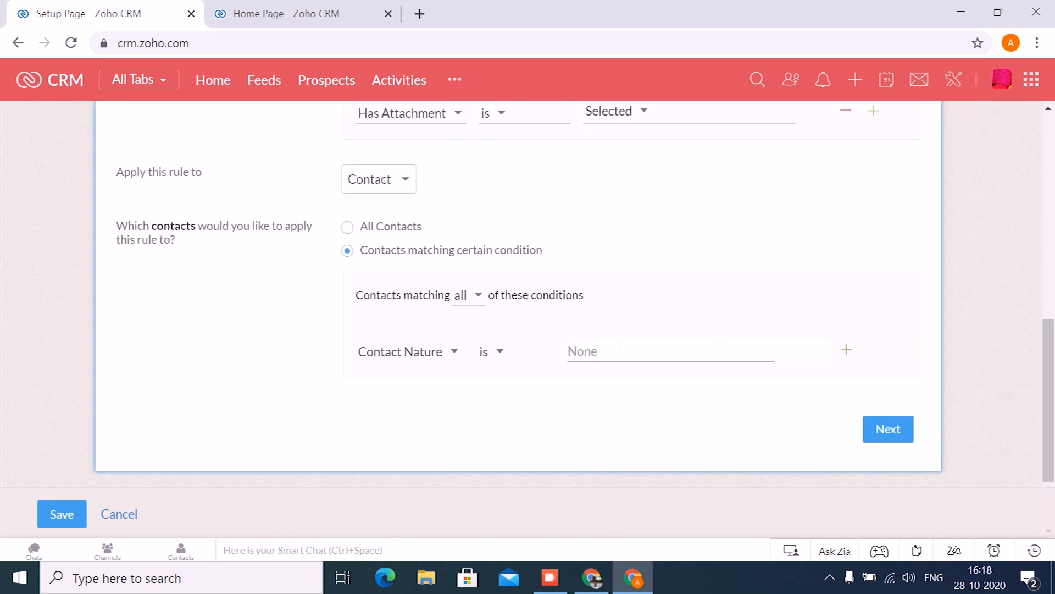
click(696, 404)
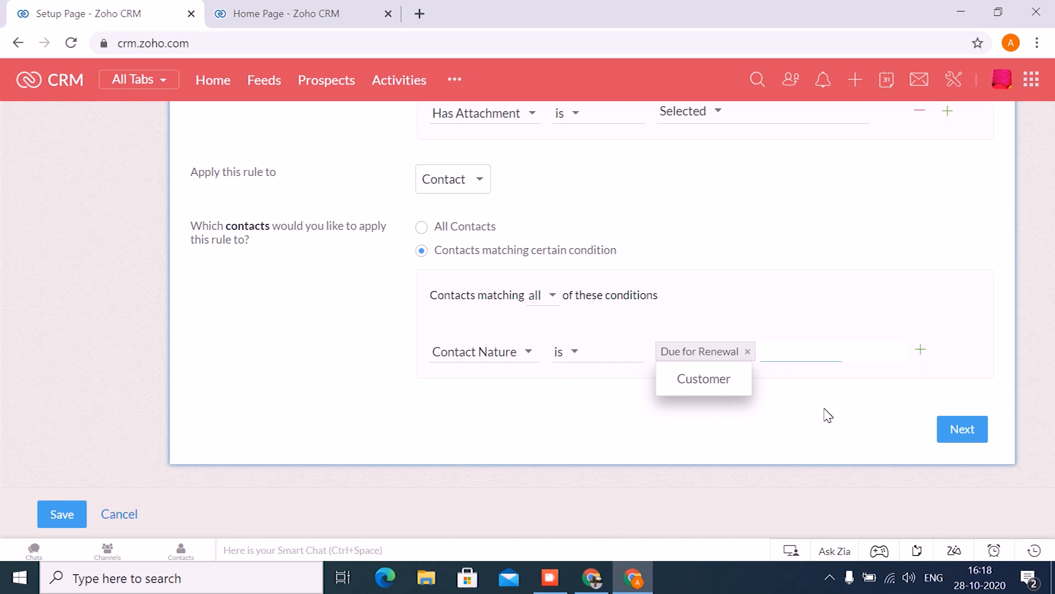
click(946, 428)
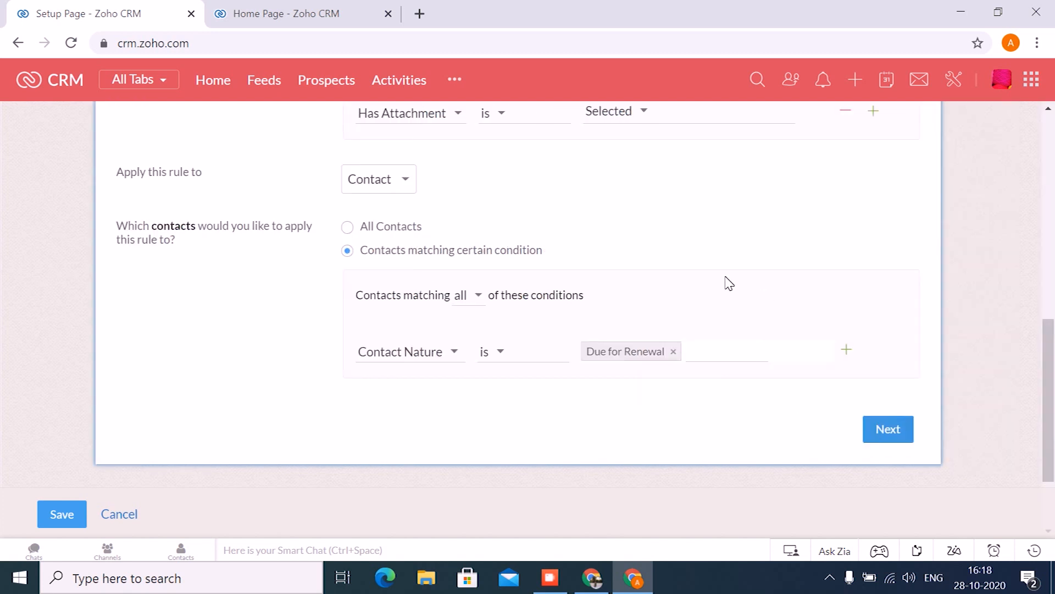
click(887, 429)
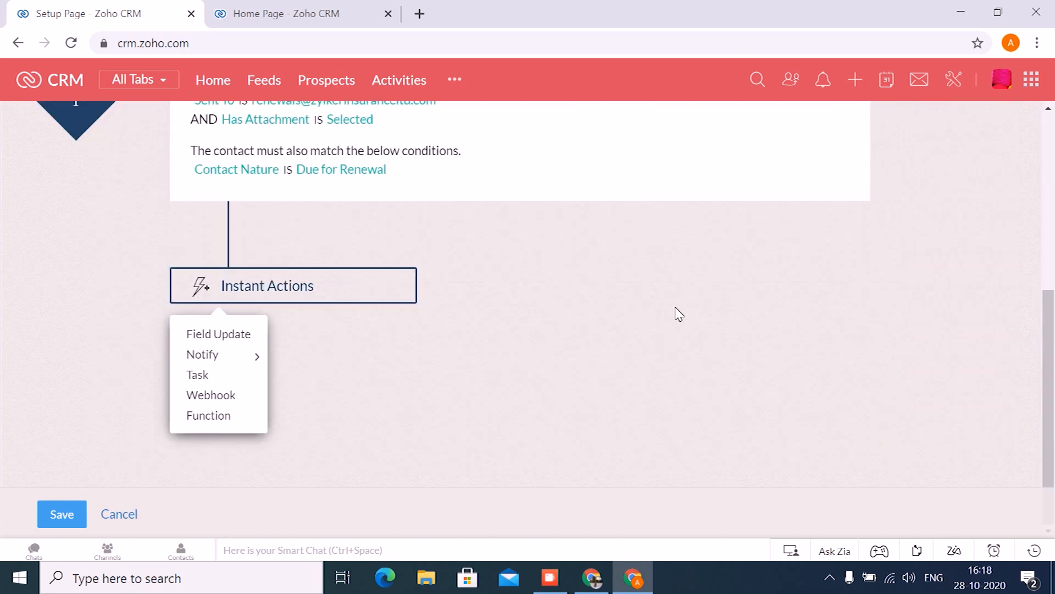
- Add a new field update as instant action, setting Contact Nature to Customer in the Contacts module
scroll(676, 311, up, 3)
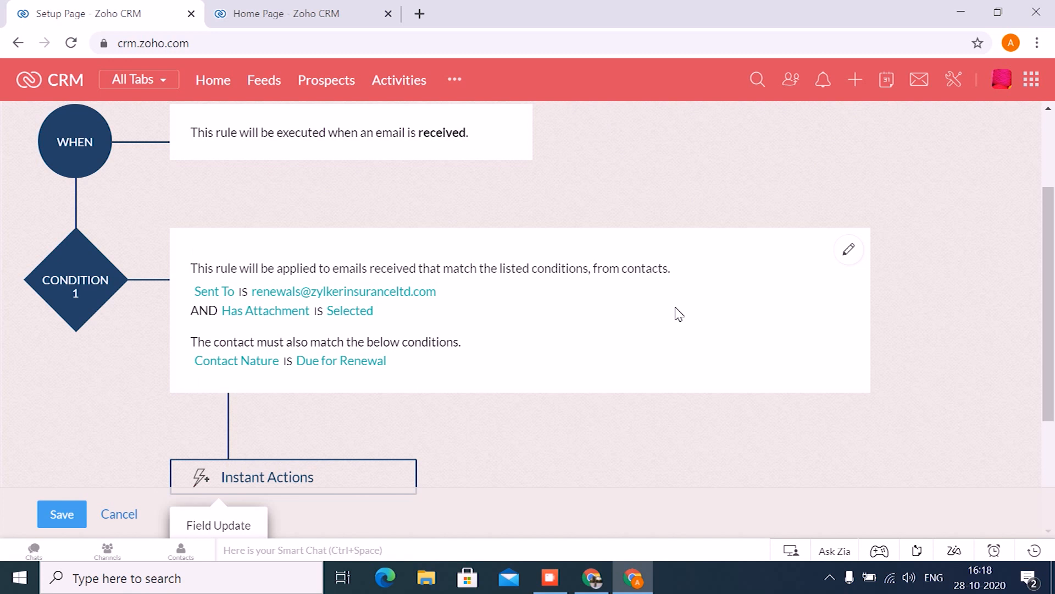
scroll(589, 346, down, 3)
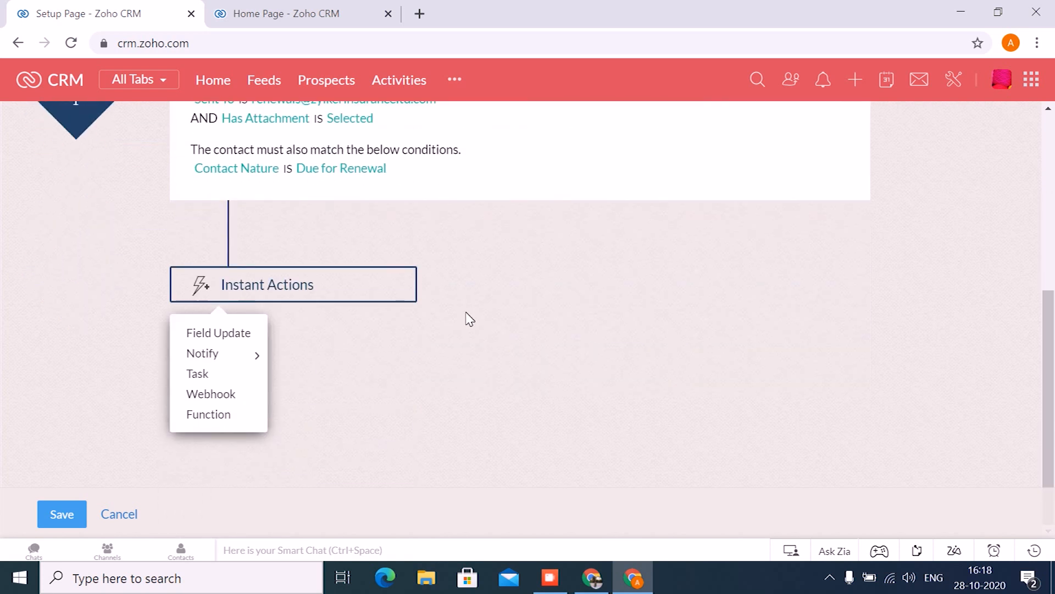
click(238, 332)
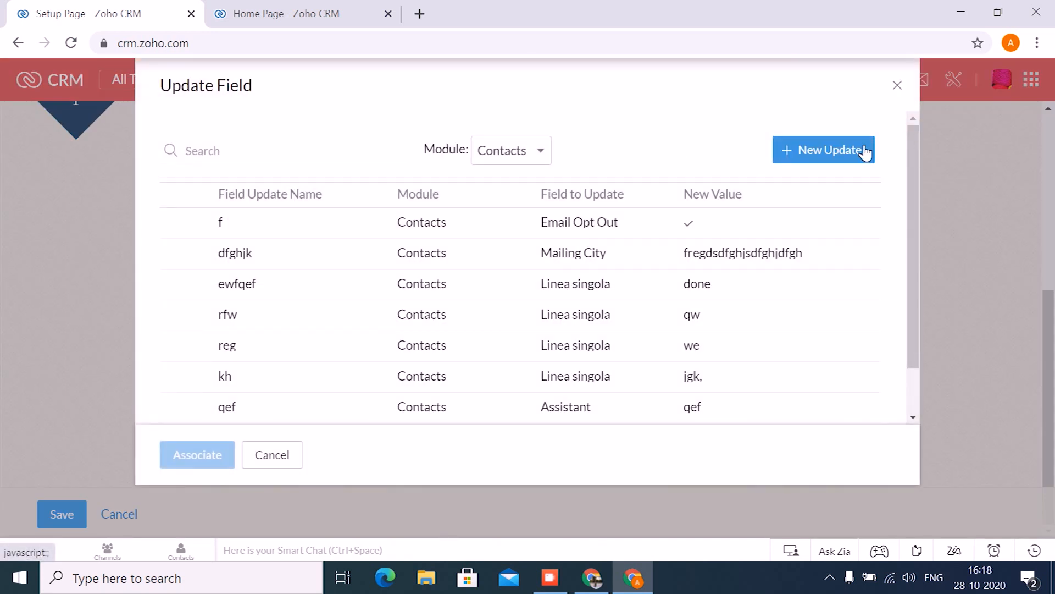
click(864, 153)
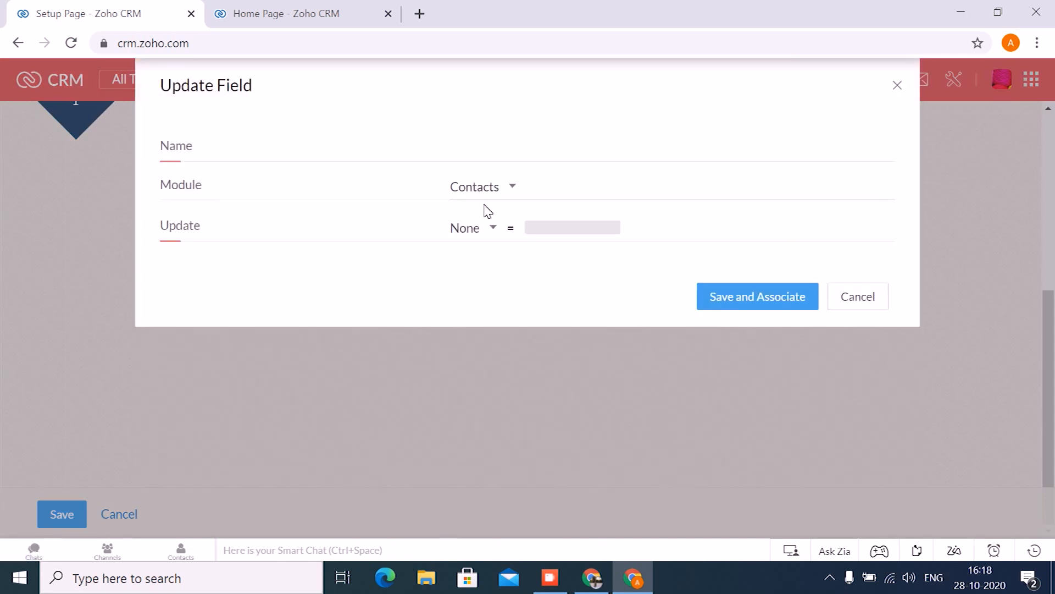
click(473, 230)
text(cont)
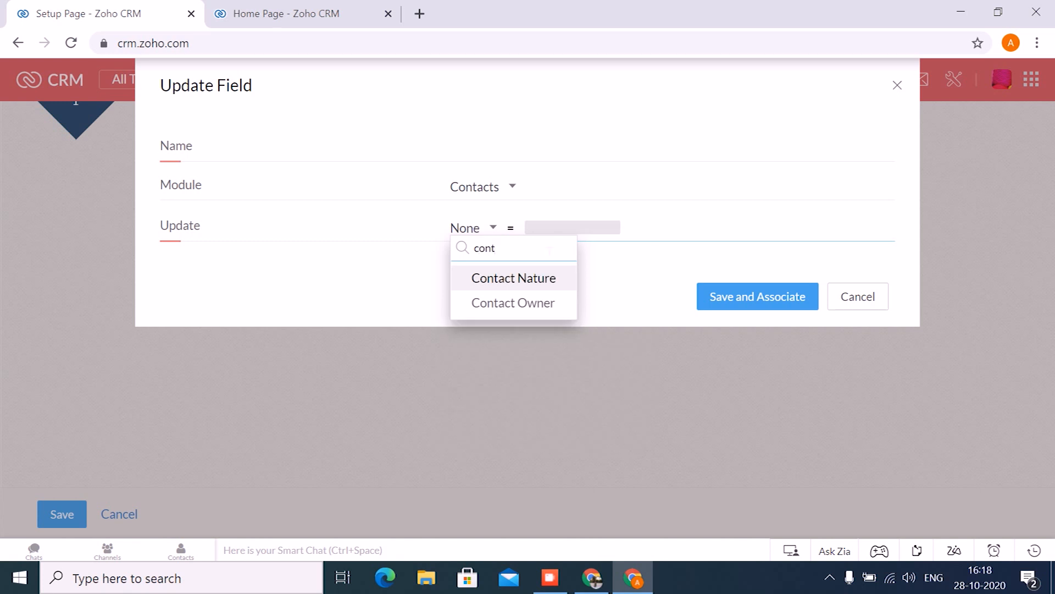
click(565, 276)
click(604, 227)
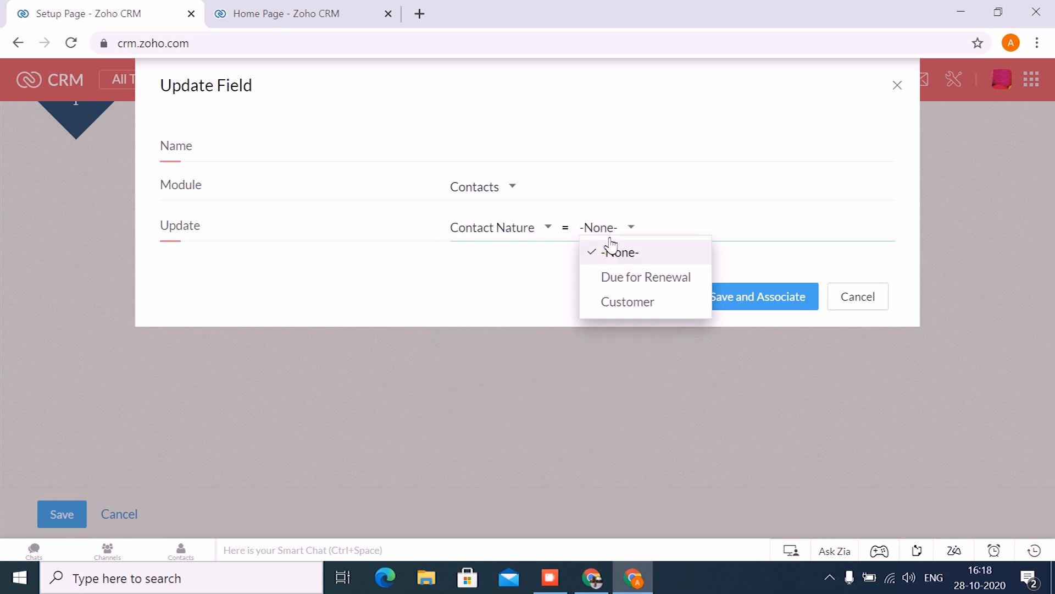
click(626, 302)
- Name the field update "Update Contact Nature", then save it and associate it with the rule
click(516, 157)
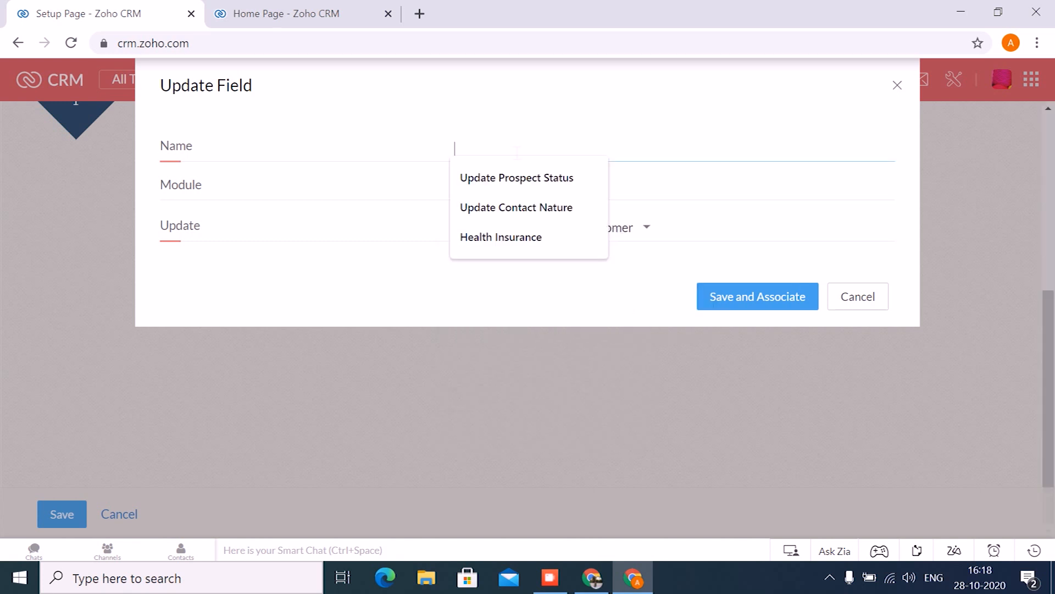
click(530, 205)
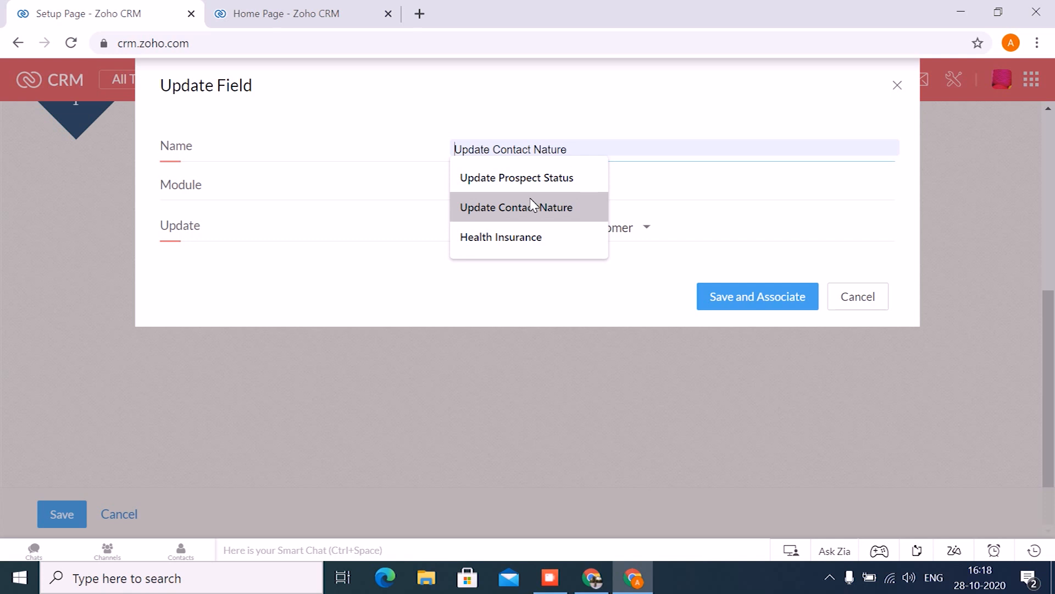
click(723, 296)
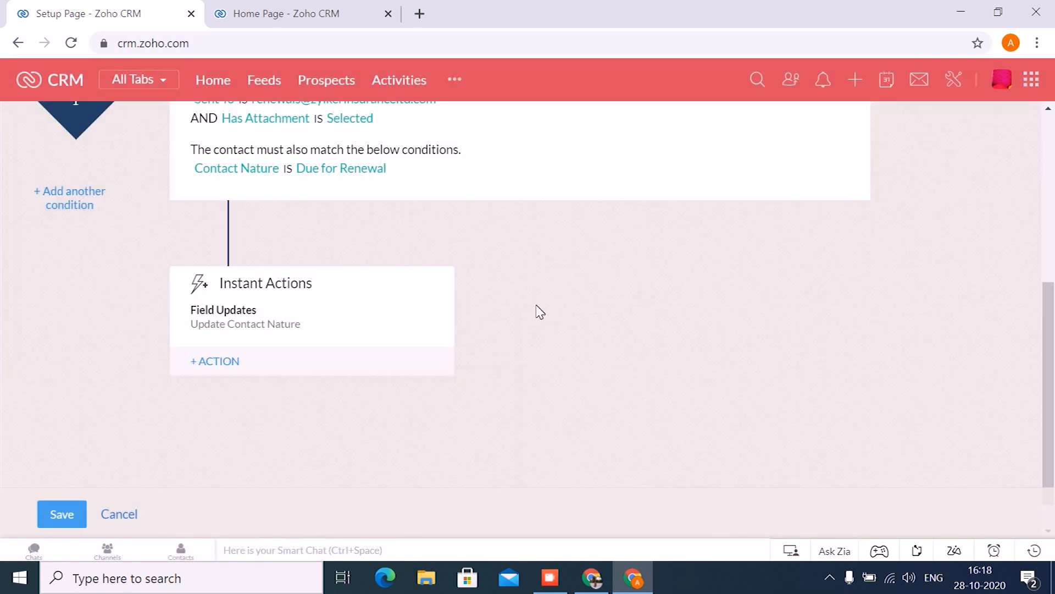
- Review the rule's trigger, conditions and instant action, and save the workflow rule
scroll(540, 312, up, 2)
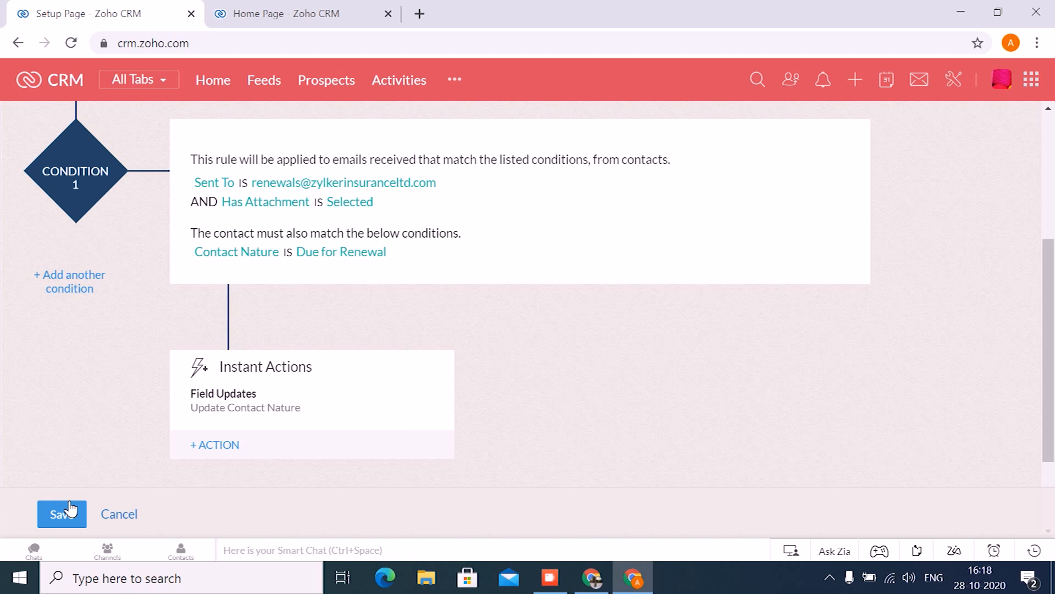
scroll(497, 343, up, 3)
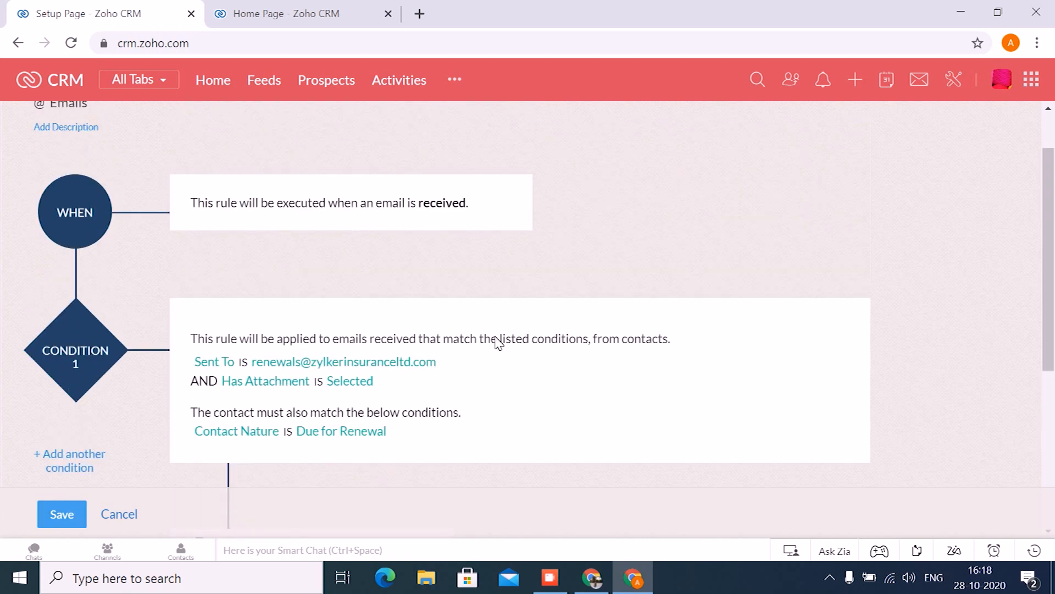
scroll(504, 343, down, 3)
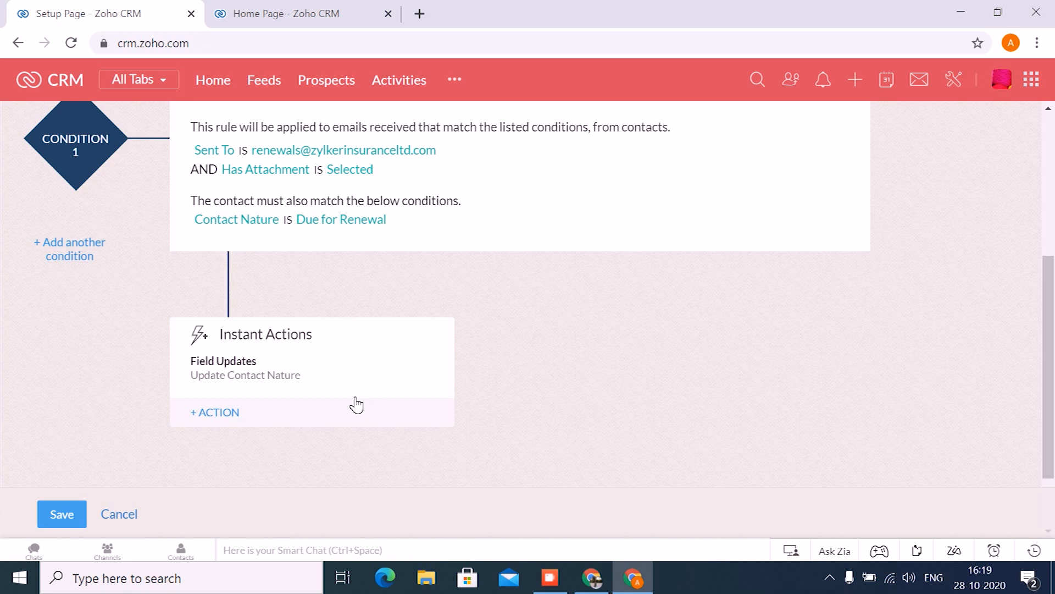
click(66, 503)
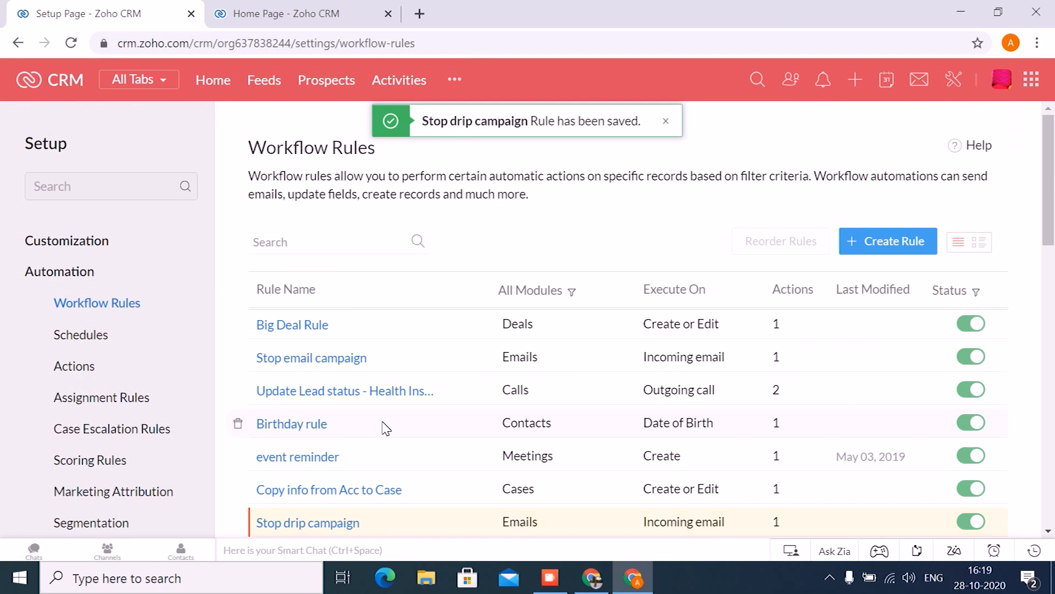
scroll(385, 427, down, 2)
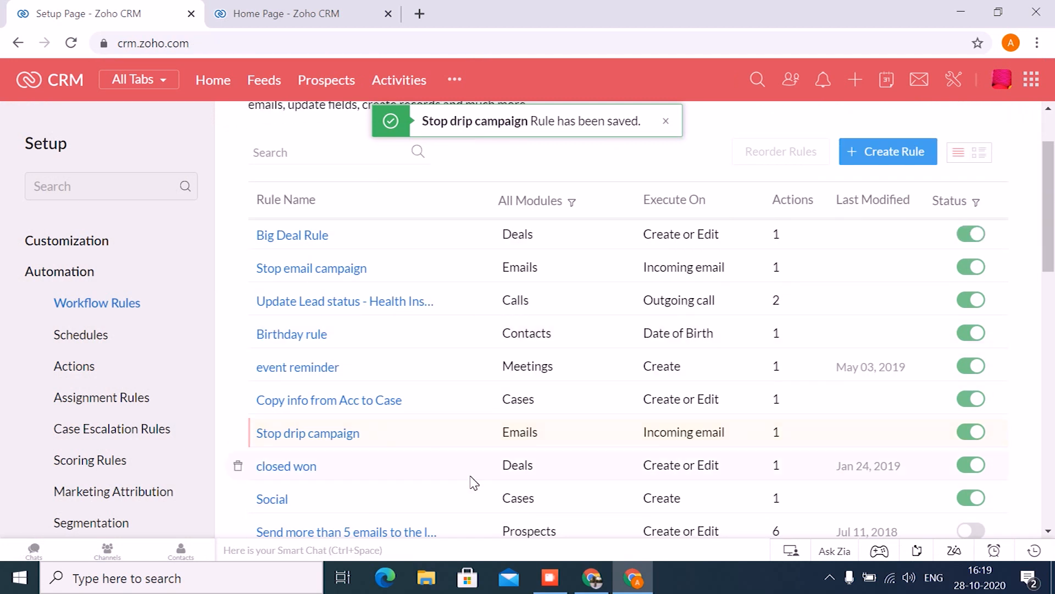
- Switch to the Zoho Show presentation, start the slideshow from the Signals slide, and advance to the first point of "Why Signals?"
click(589, 566)
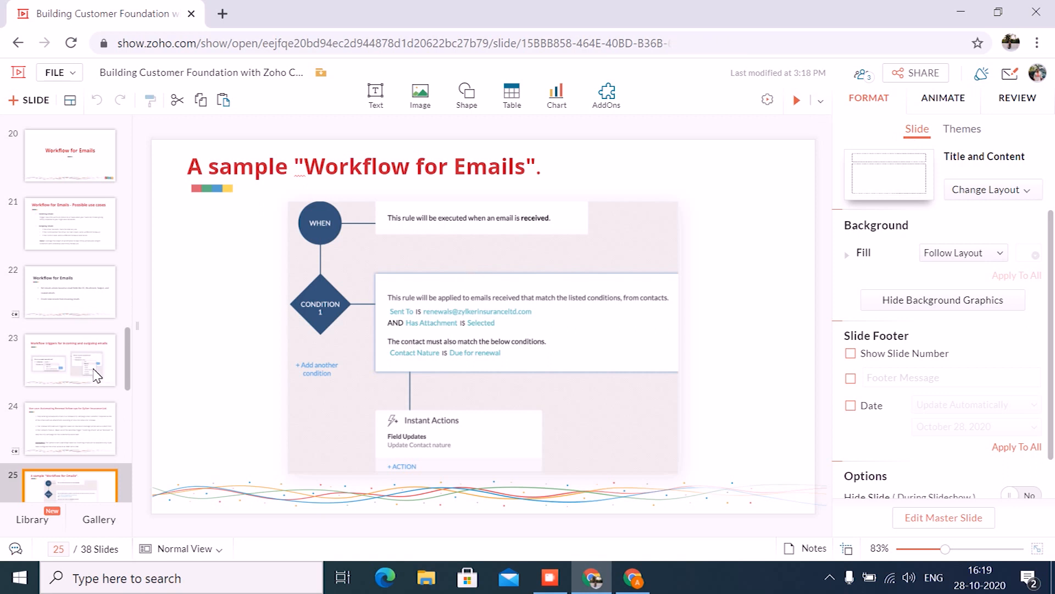
scroll(94, 372, down, 3)
click(81, 388)
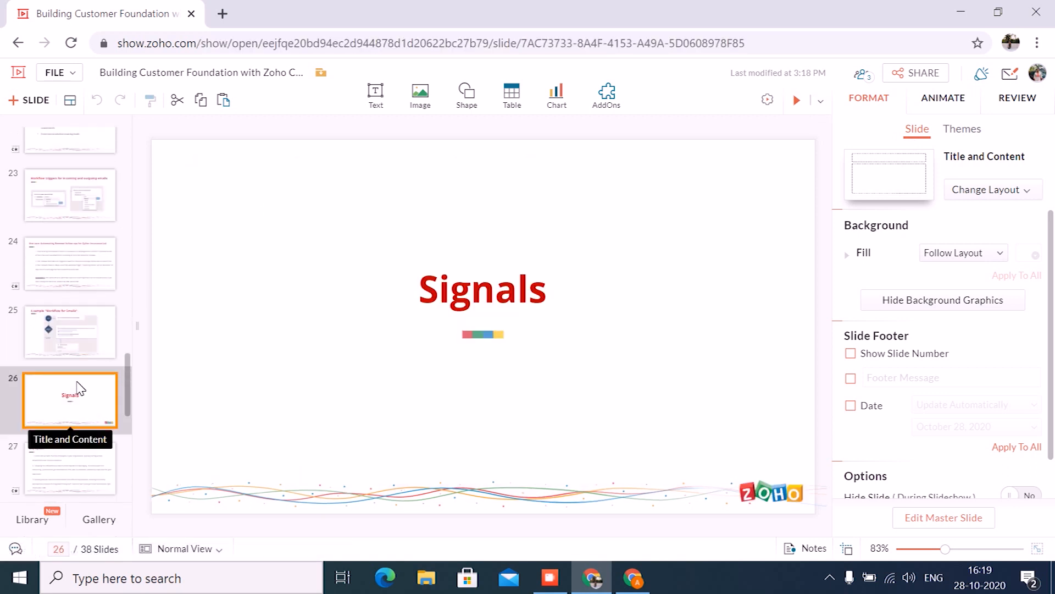
click(796, 99)
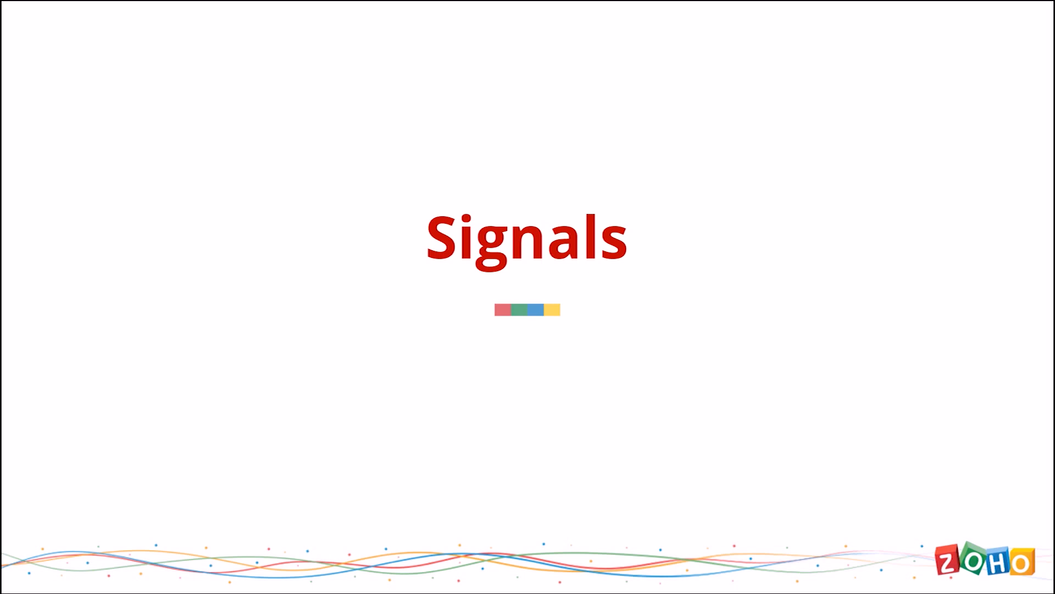
key(Right)
key(Right)
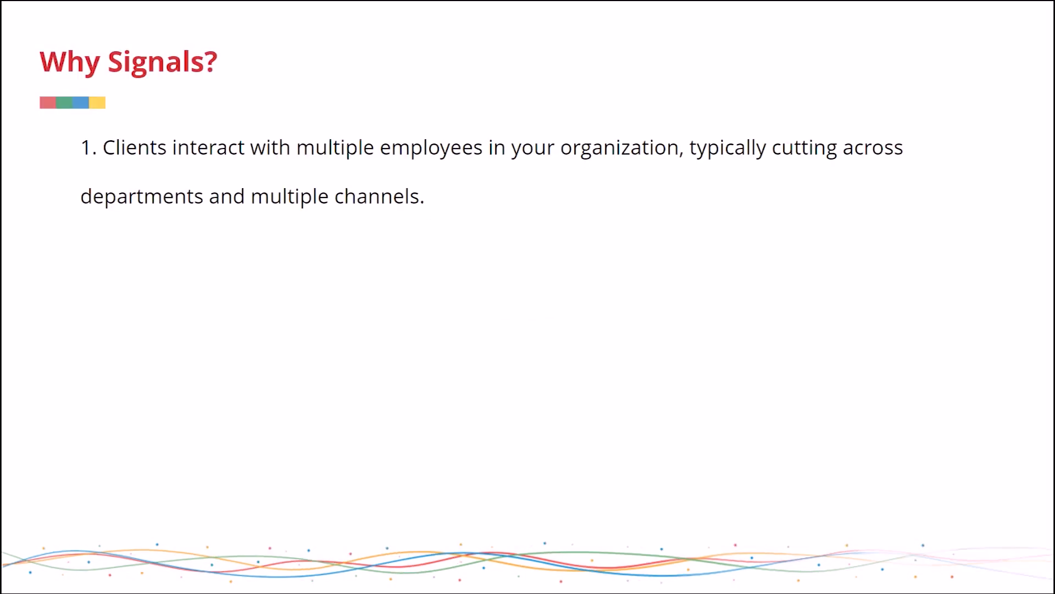
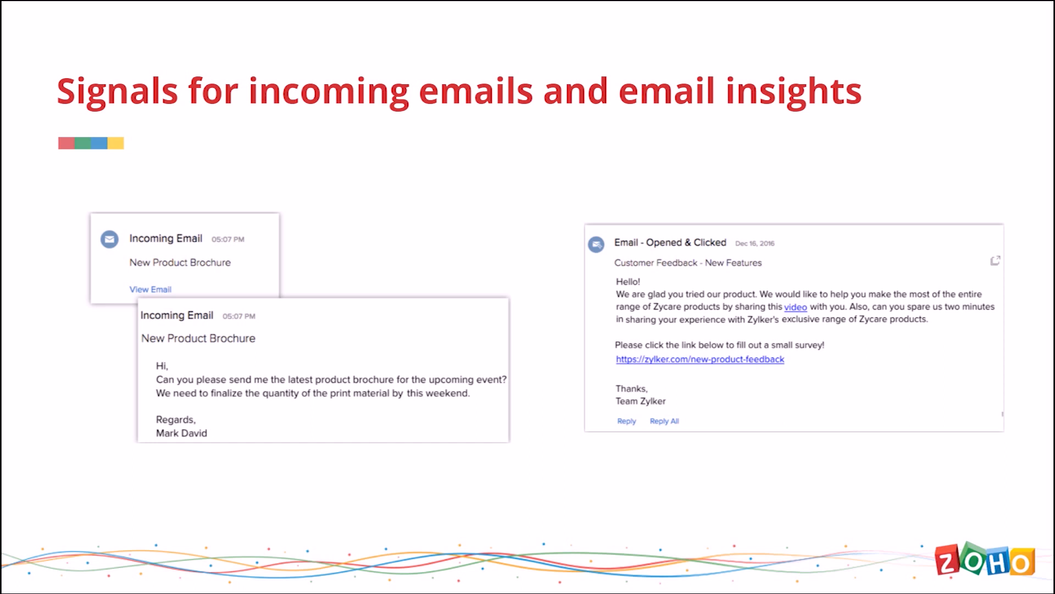
- Advance to the slide on signals for missed chats and missed calls, and exit the slideshow
key(Right)
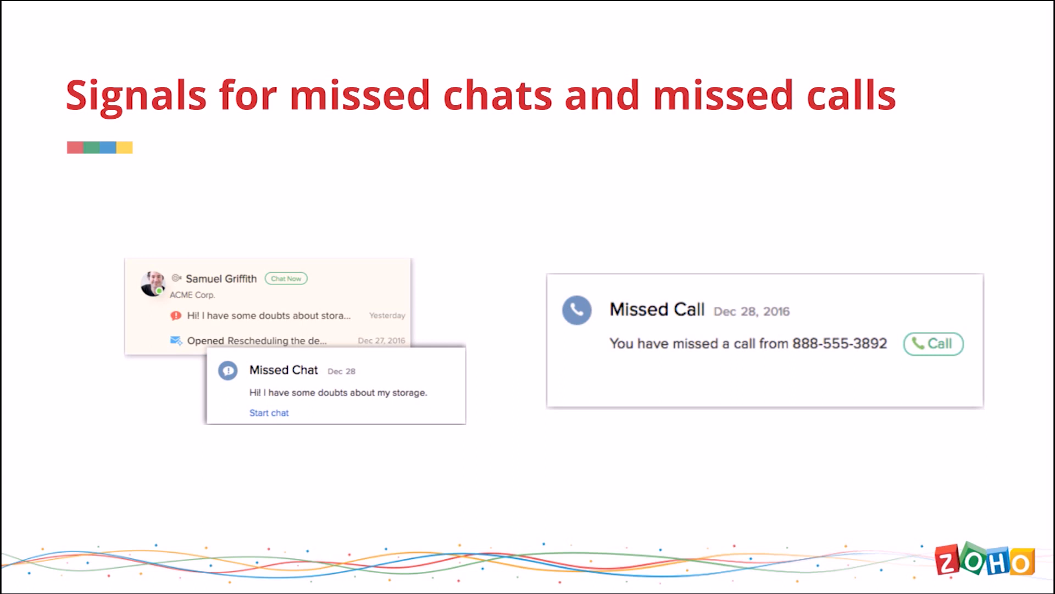
key(Escape)
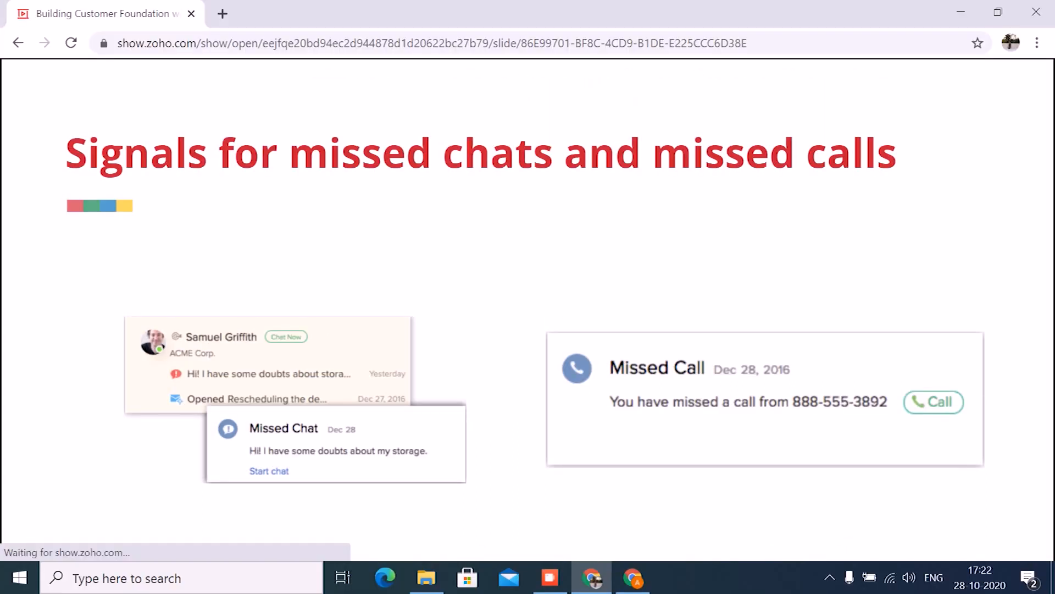
- Switch to Zoho CRM and open the Signals settings from Setup
click(639, 587)
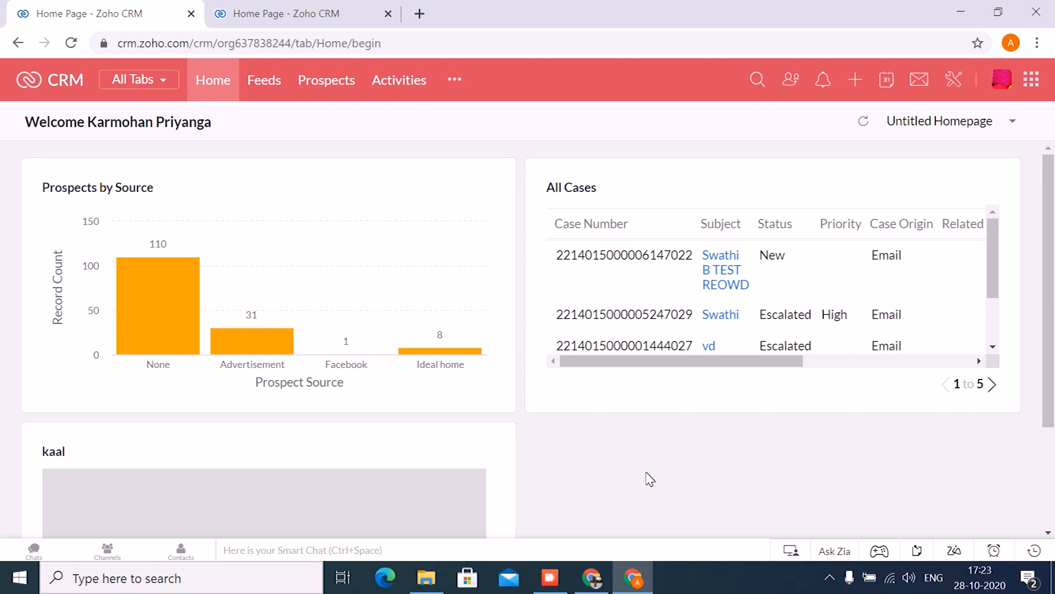
click(958, 77)
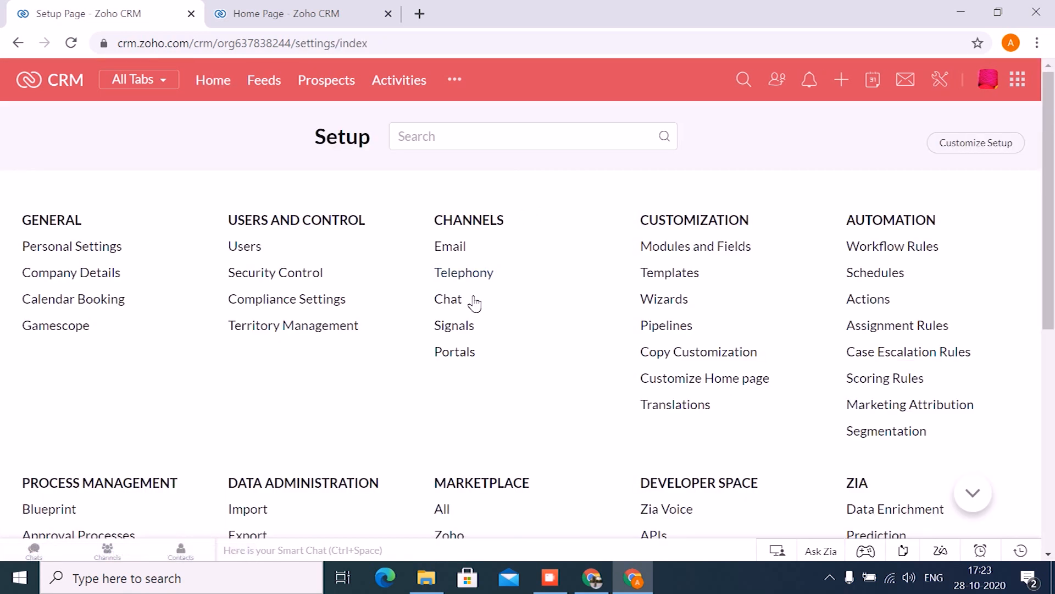
click(466, 323)
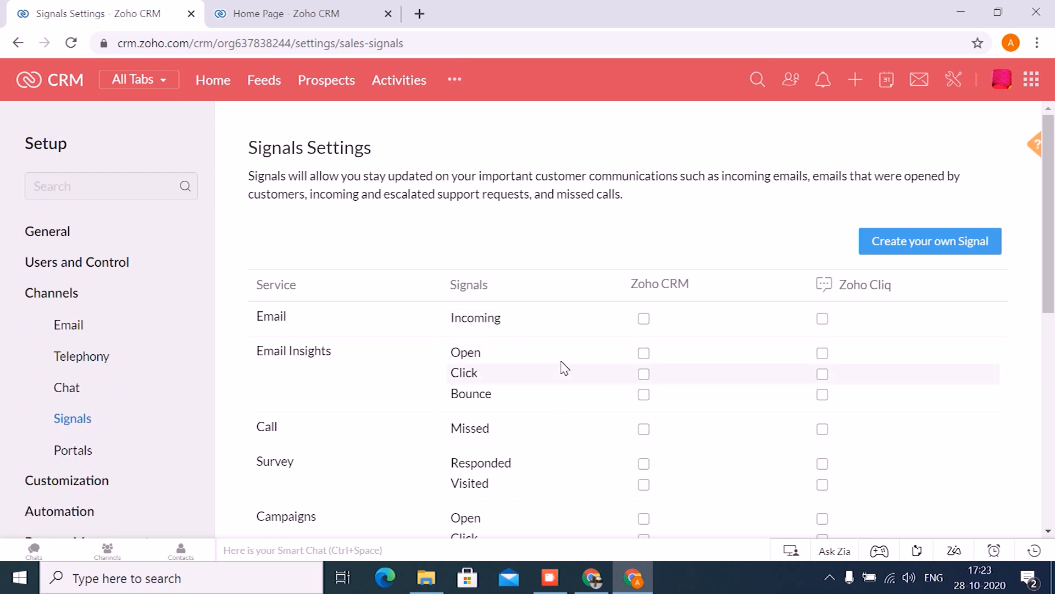
- Enable the Campaigns Open, Click and Bounce signals for Zoho CRM and save the settings
scroll(563, 367, down, 5)
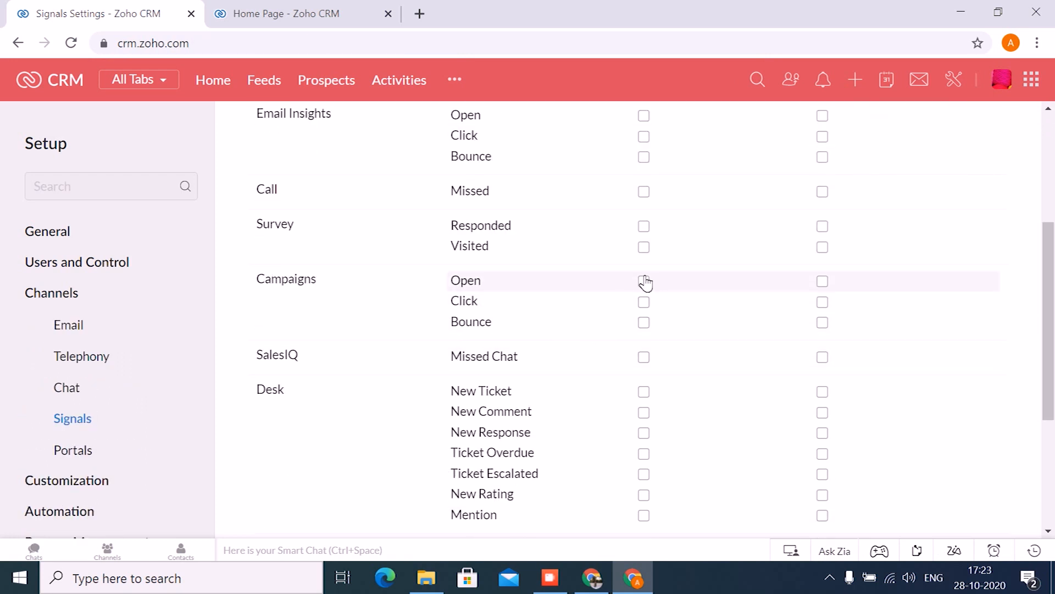
click(644, 281)
click(644, 301)
click(643, 323)
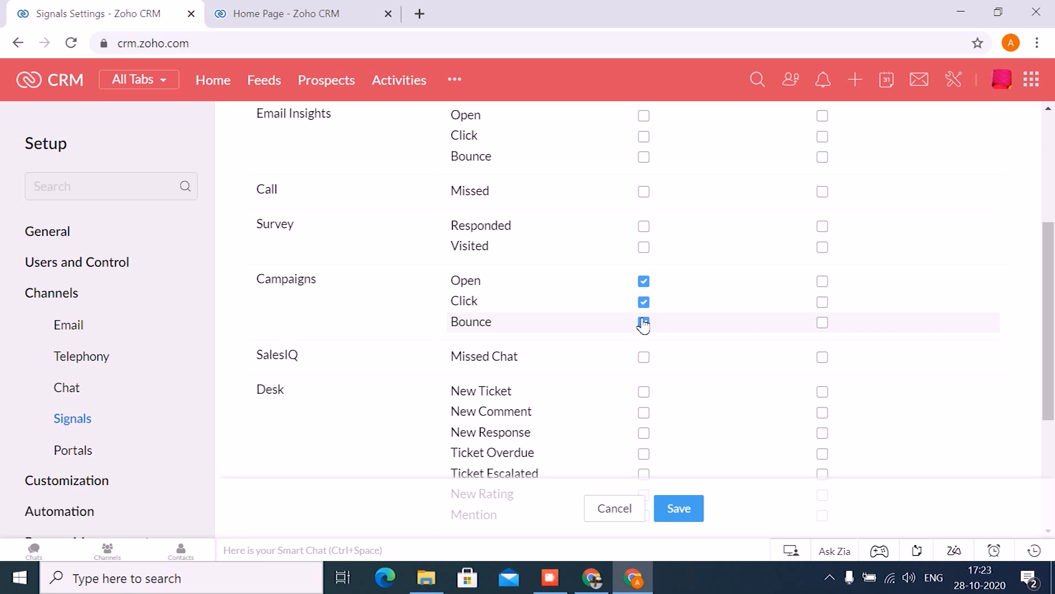
click(668, 498)
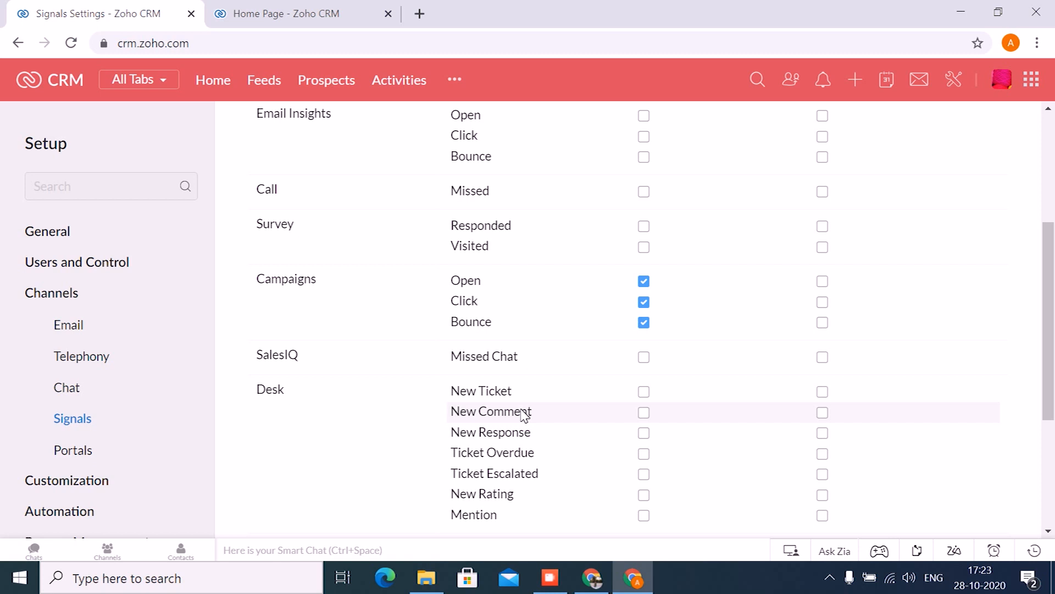
- Open the Email Intelligence settings of the Email channel to check whether Email Insights is enabled
scroll(514, 308, up, 5)
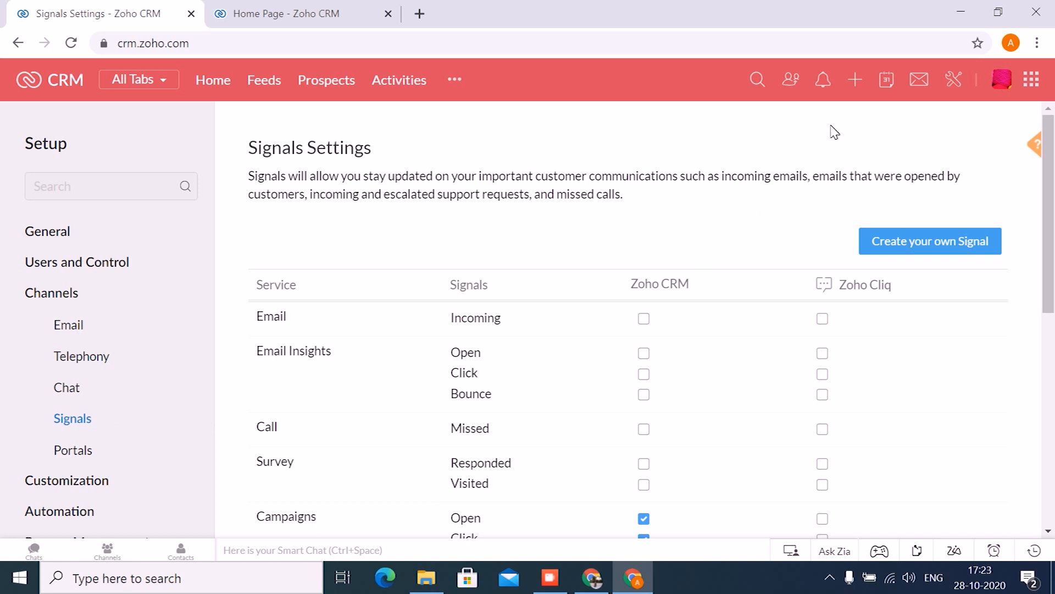
click(955, 80)
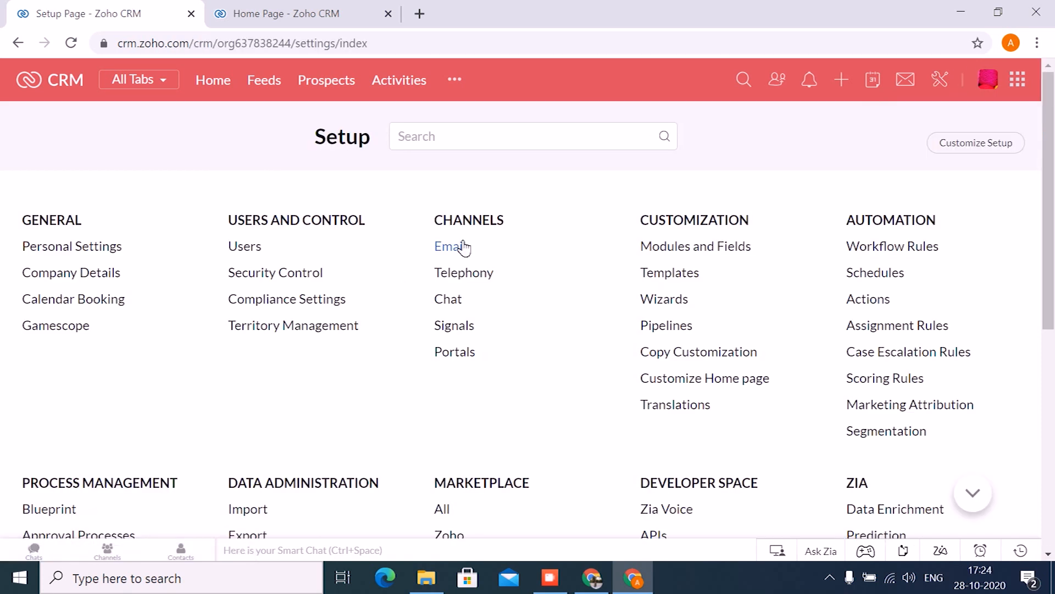
click(461, 245)
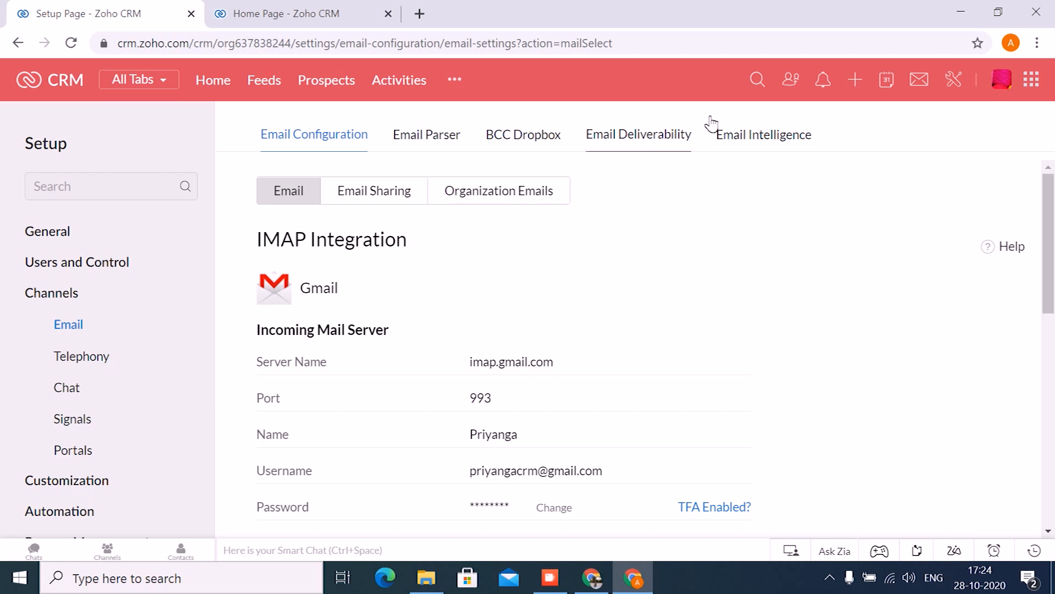
click(728, 126)
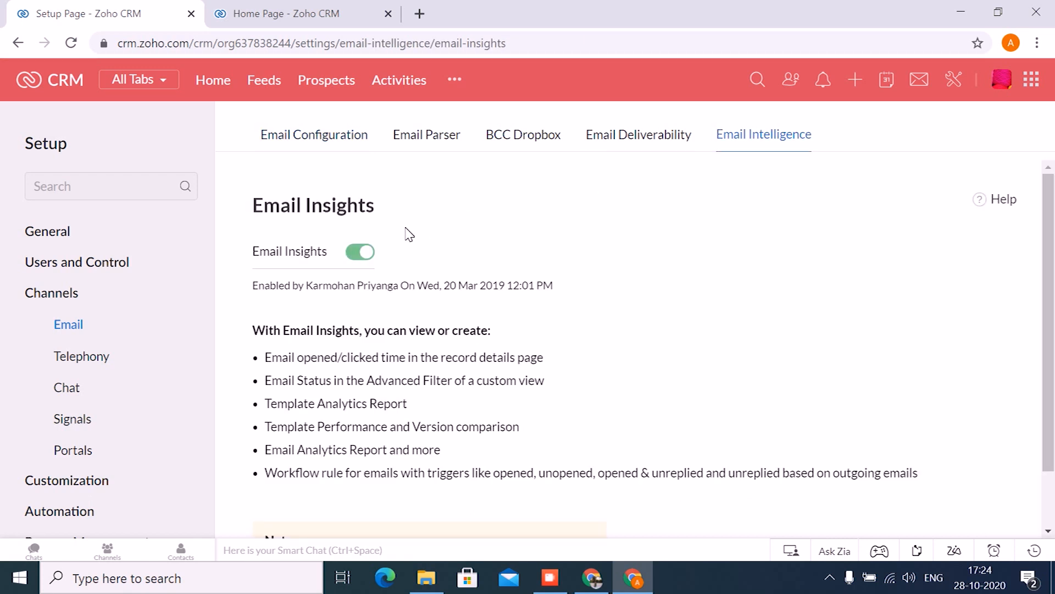
- Return to the Signals settings and select the Email Insights Open, Click and Bounce signals for Zoho CRM
click(86, 425)
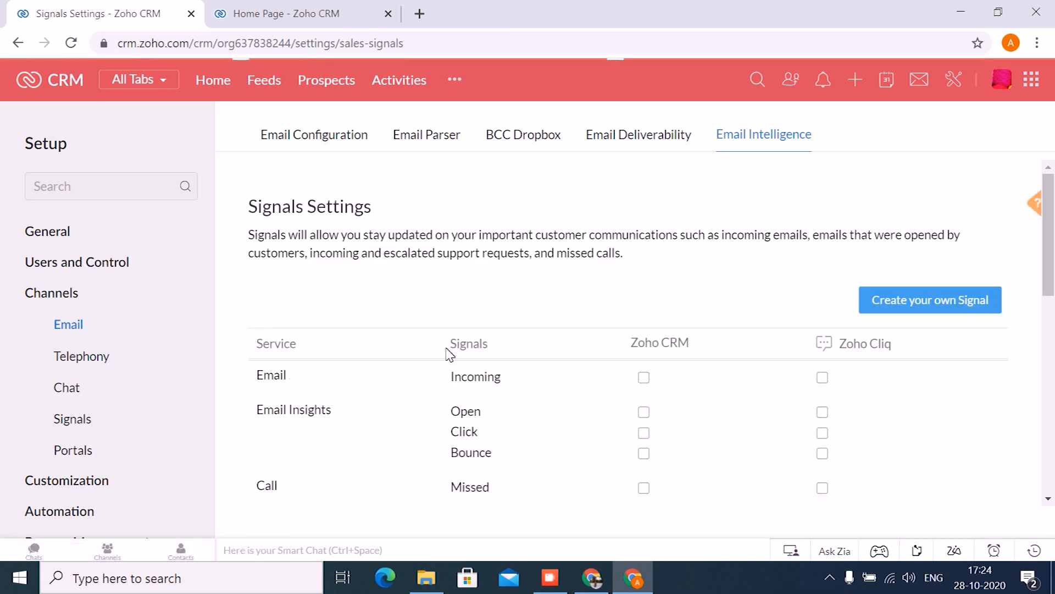
scroll(492, 394, down, 2)
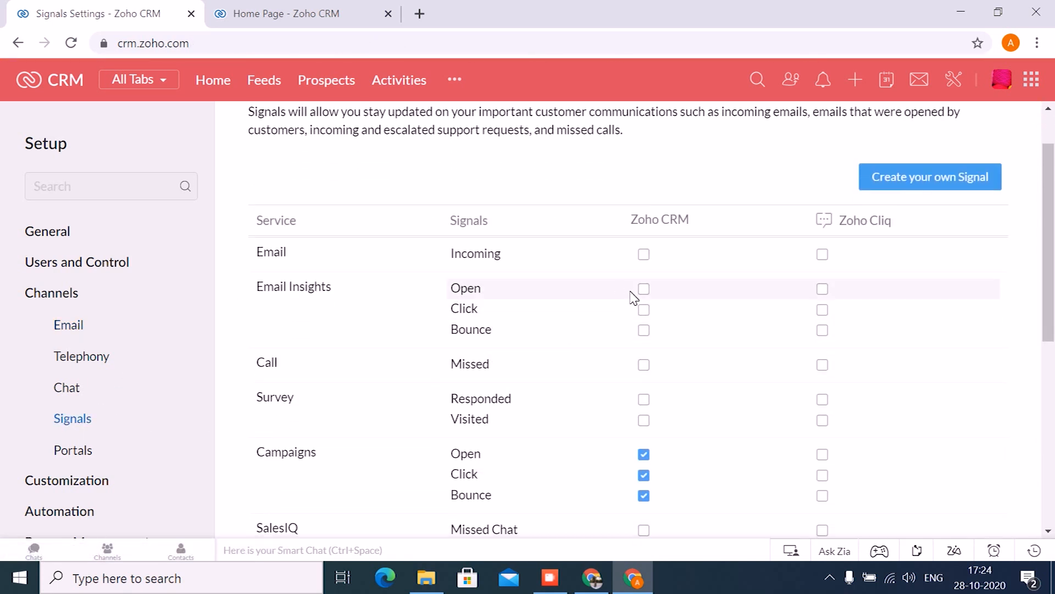
click(644, 289)
click(644, 309)
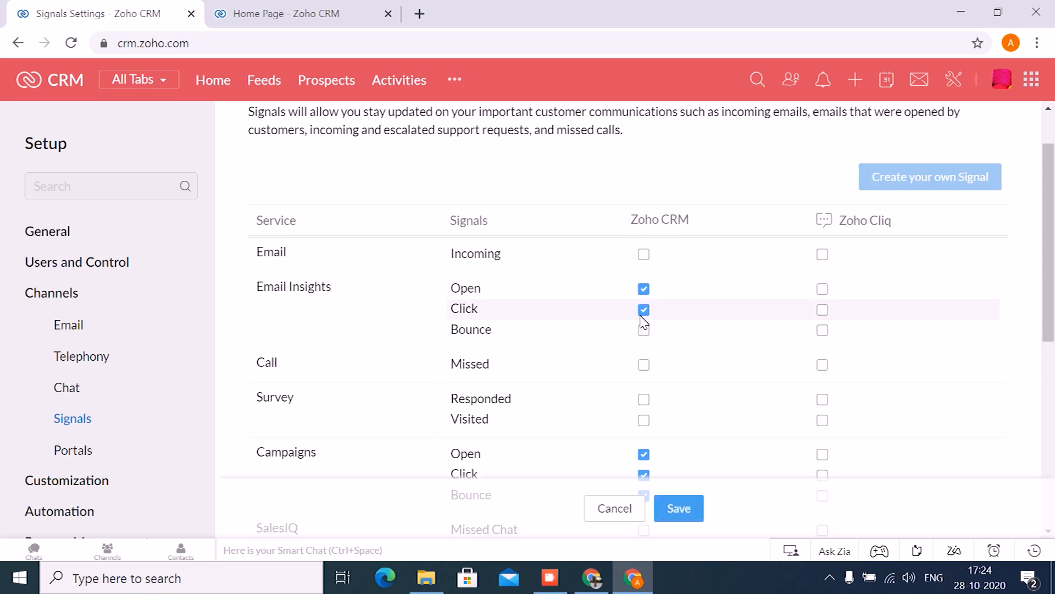
click(645, 330)
scroll(659, 330, down, 5)
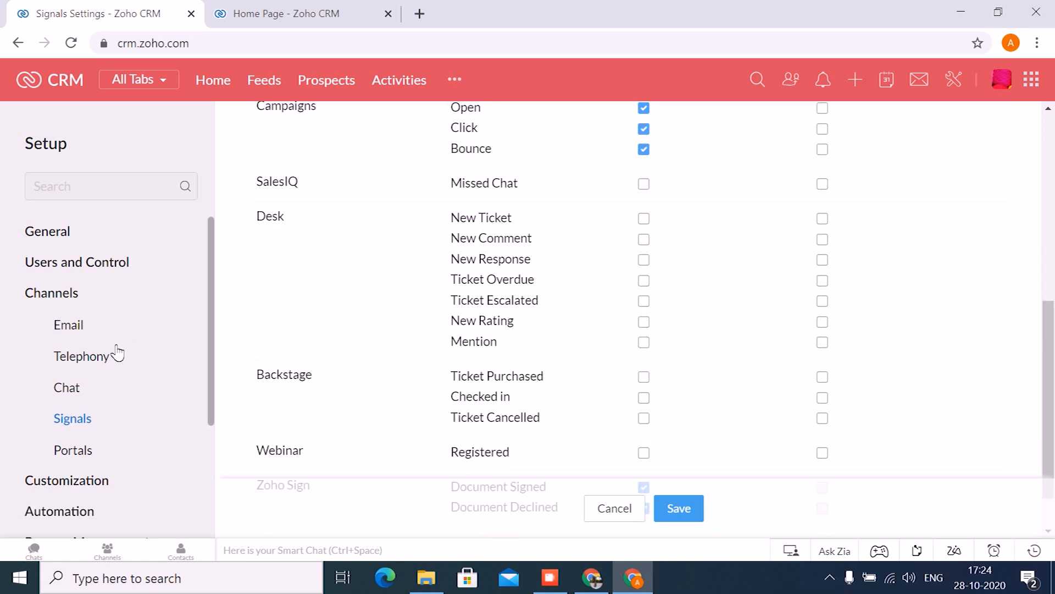
- Open the Marketplace section of Setup to view all available extensions
scroll(114, 352, down, 3)
click(82, 428)
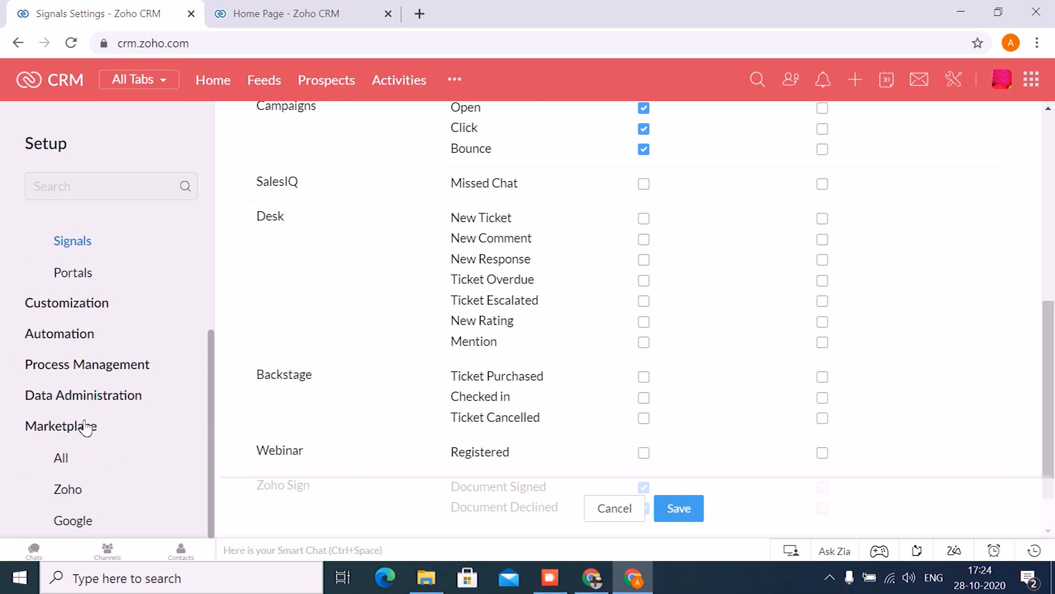
click(58, 427)
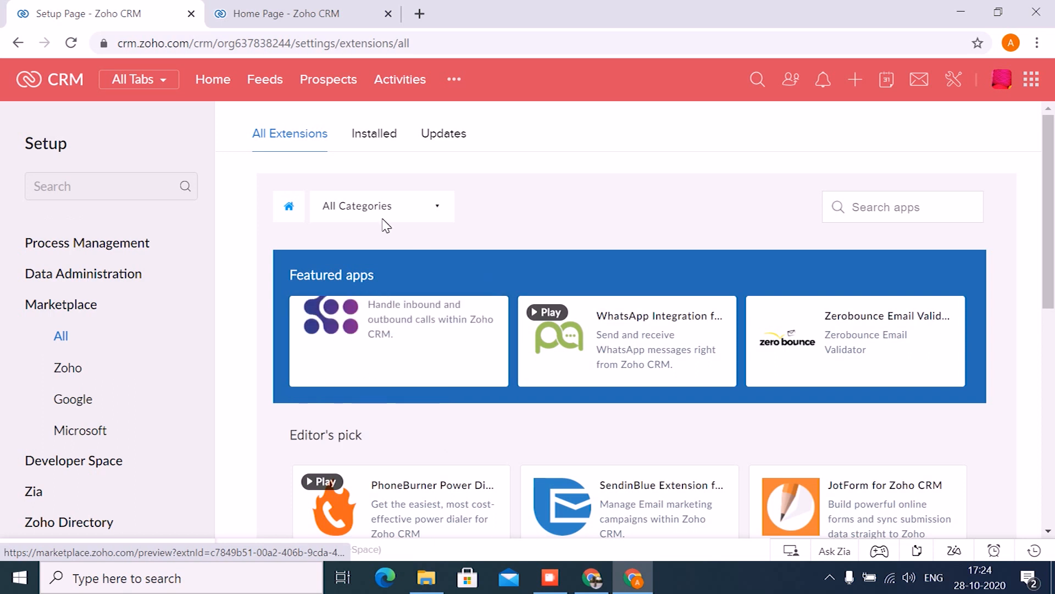
scroll(96, 328, up, 3)
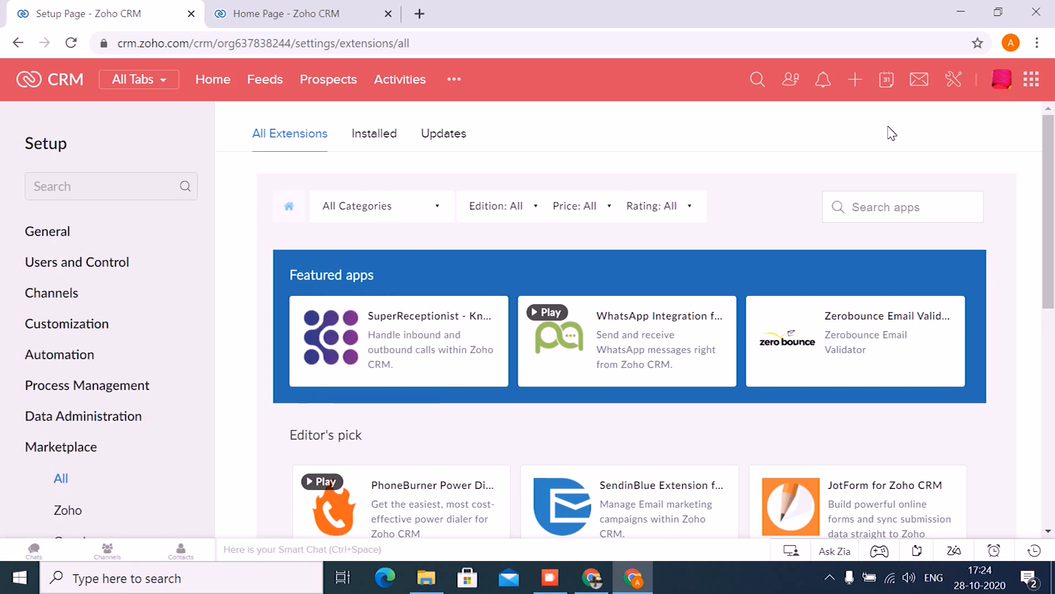
- Reopen the Signals settings from Setup and review the services listed down to Zoho Sign
click(955, 80)
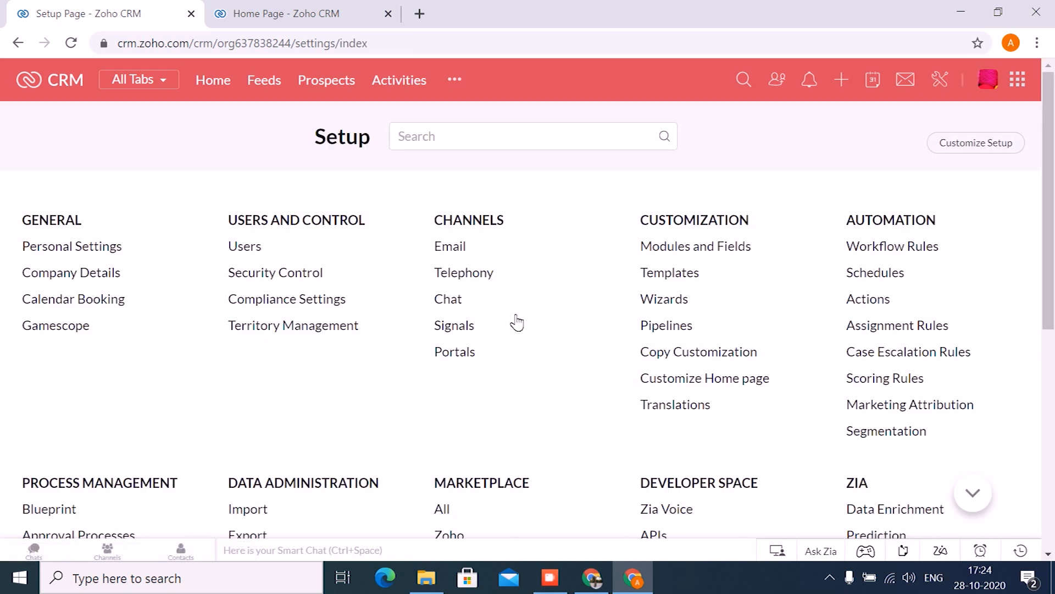
click(451, 328)
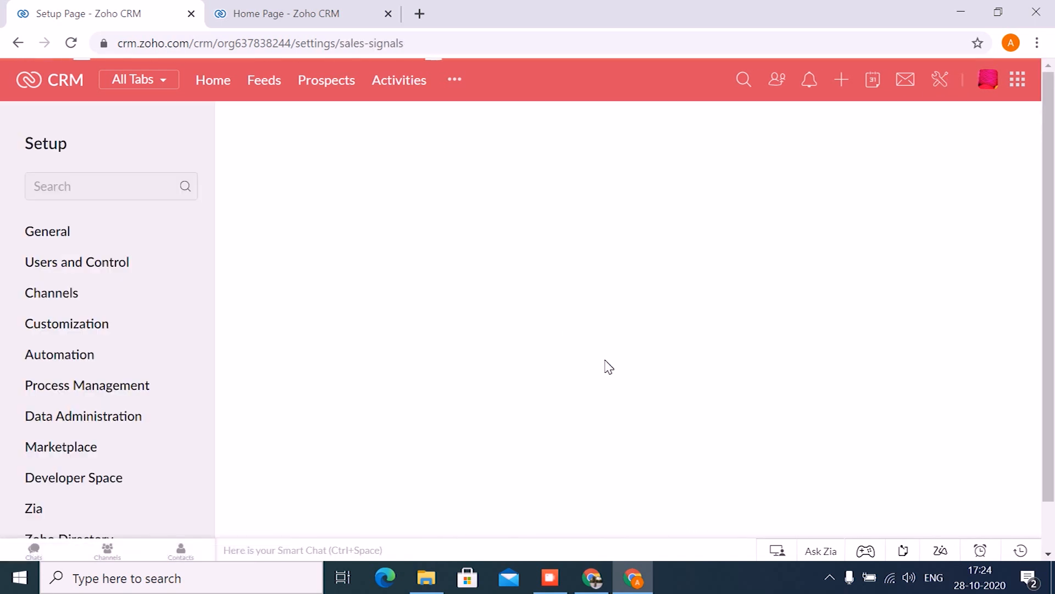
scroll(608, 367, down, 5)
scroll(609, 366, down, 3)
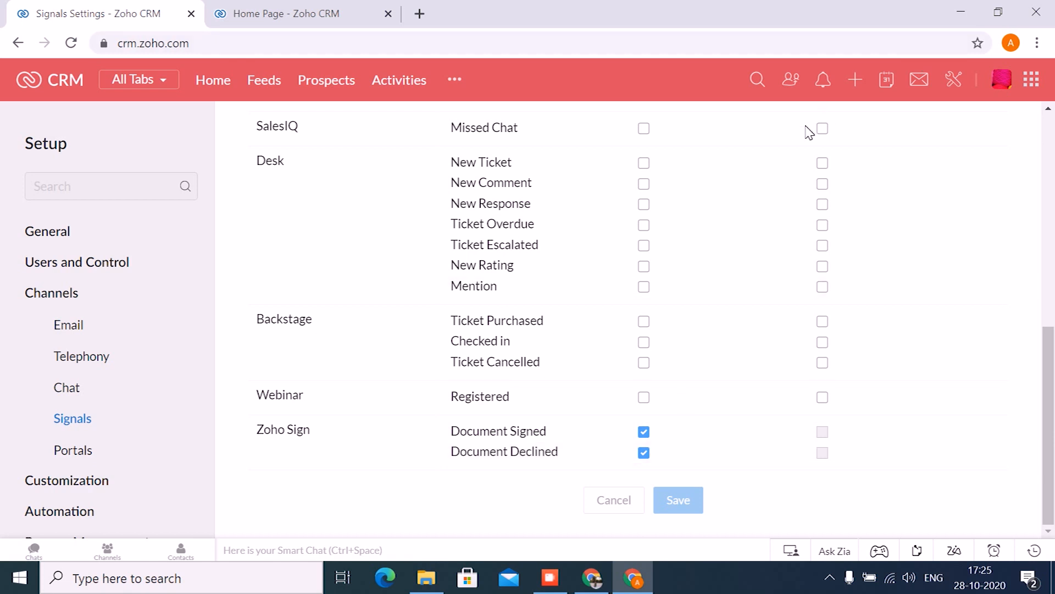
- View the Signals notification list, close it, and return to the start of the Signals settings
click(824, 81)
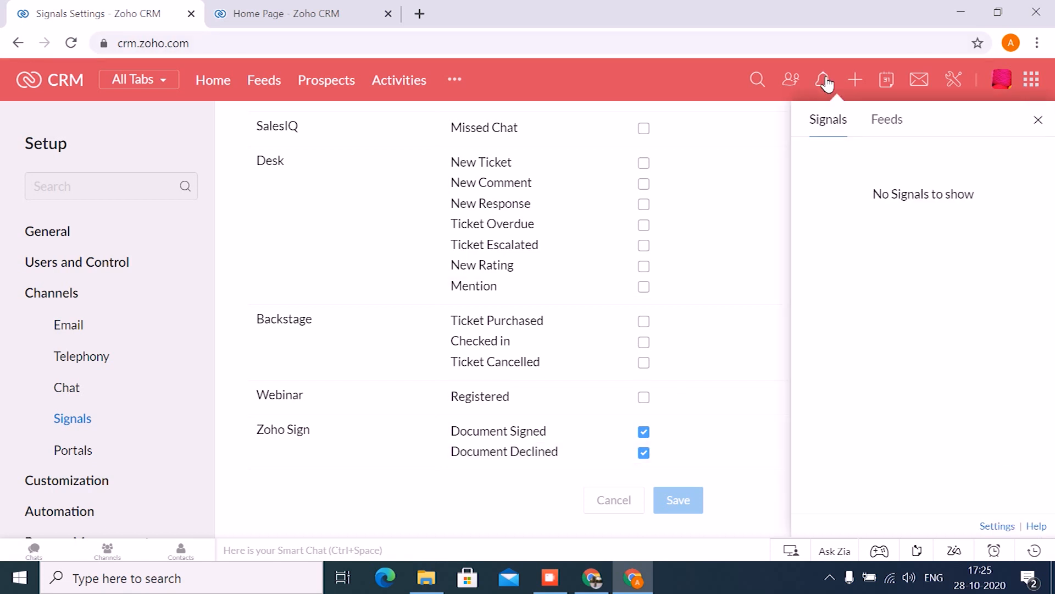
click(749, 145)
scroll(700, 189, up, 9)
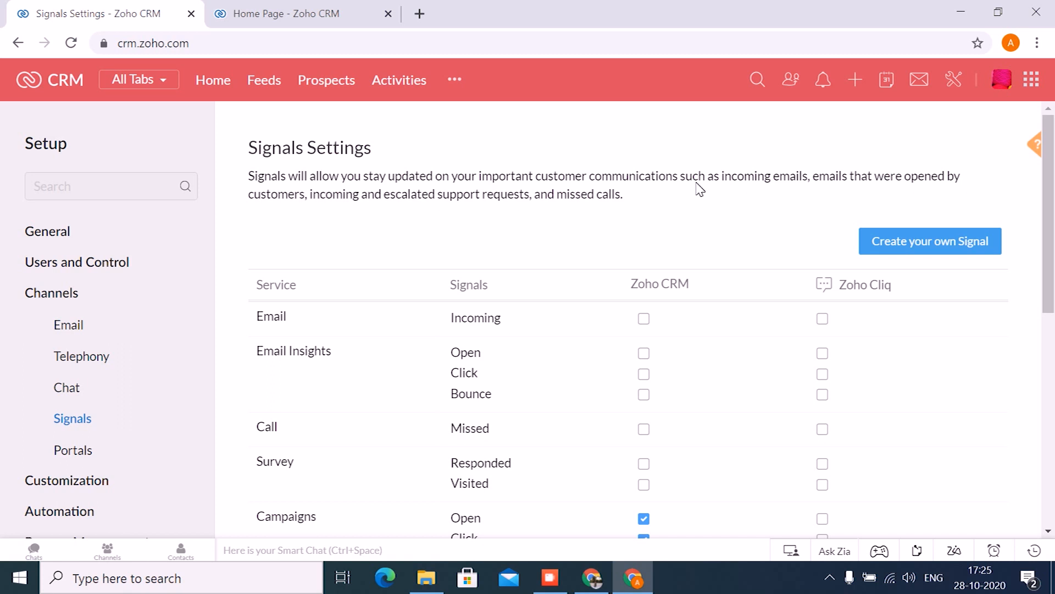
- Try Widget as the view for signal details in a new custom signal, and cancel its creation
click(905, 251)
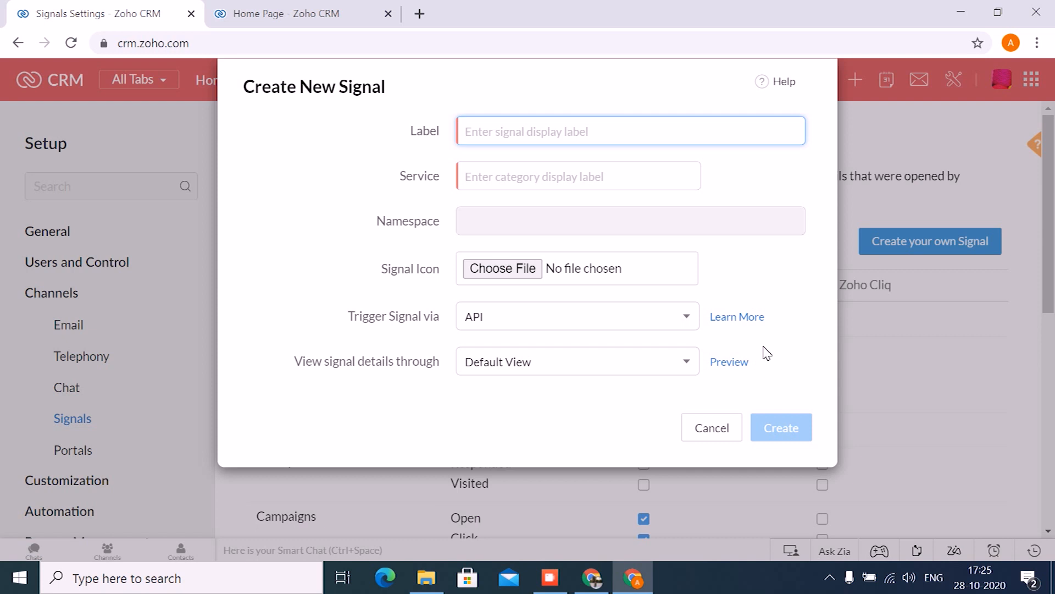
click(687, 360)
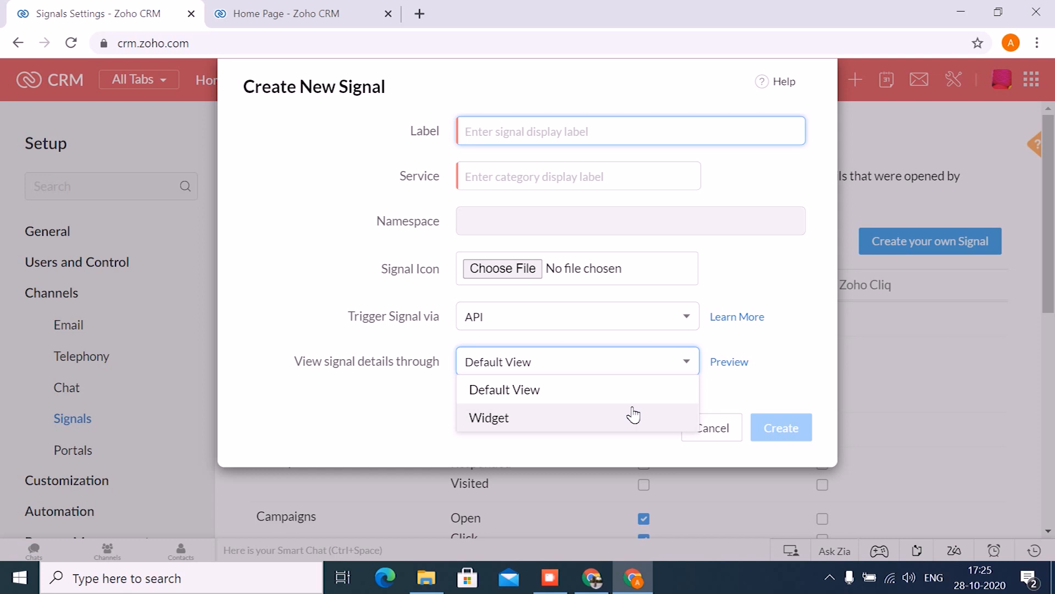
click(634, 416)
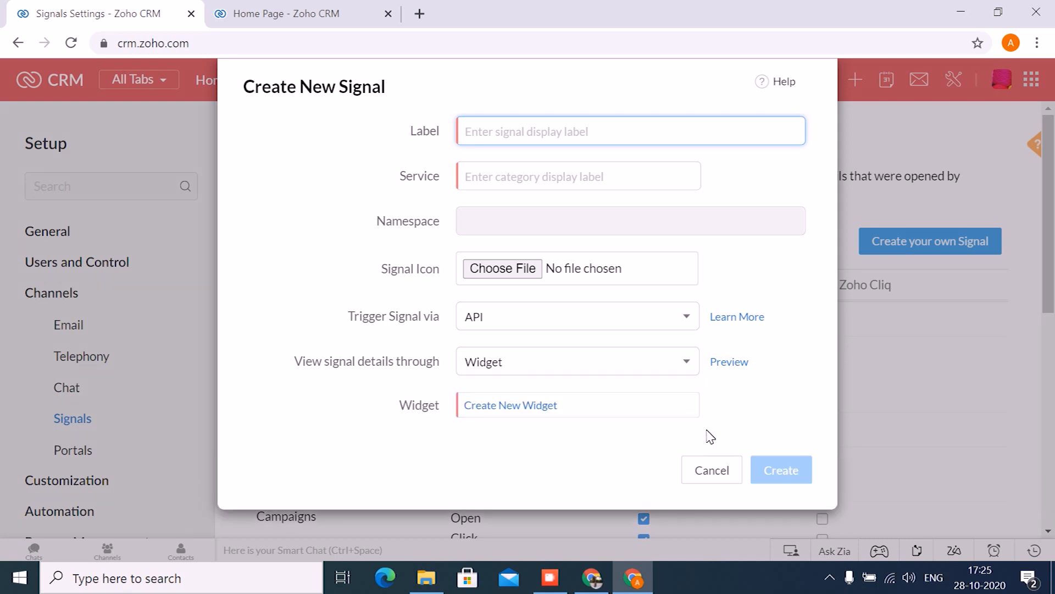
click(714, 466)
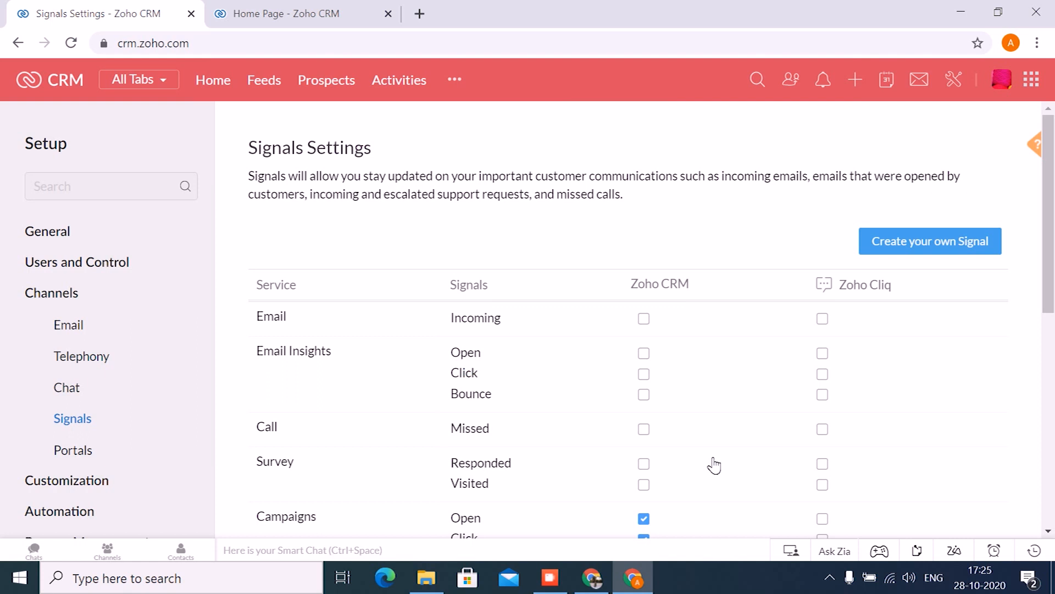
- Switch to the Zoho Show presentation, select the "Questions?" slide, and start the slideshow from it
click(591, 572)
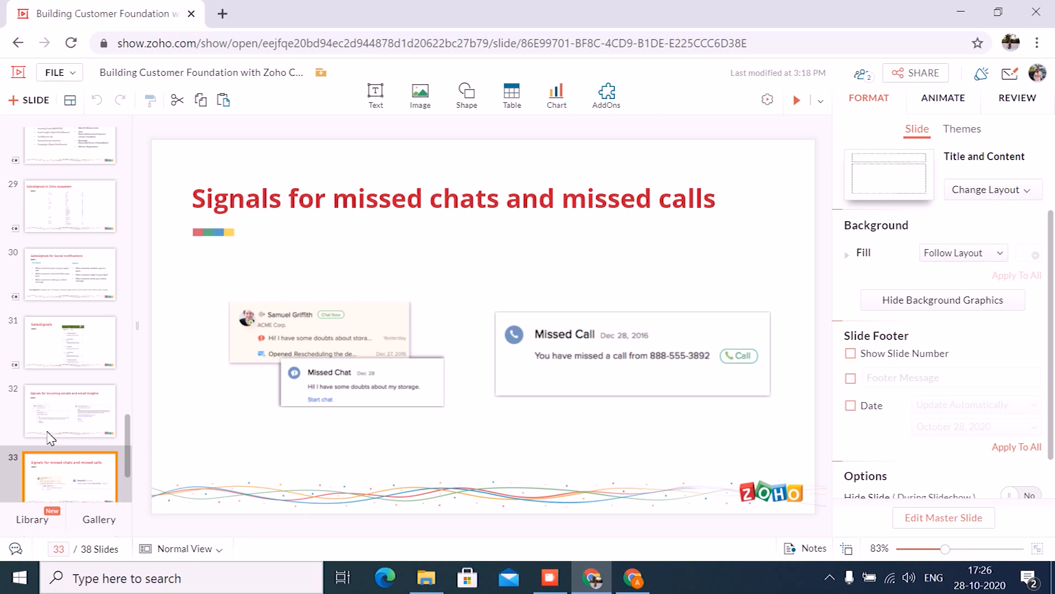
scroll(70, 352, down, 3)
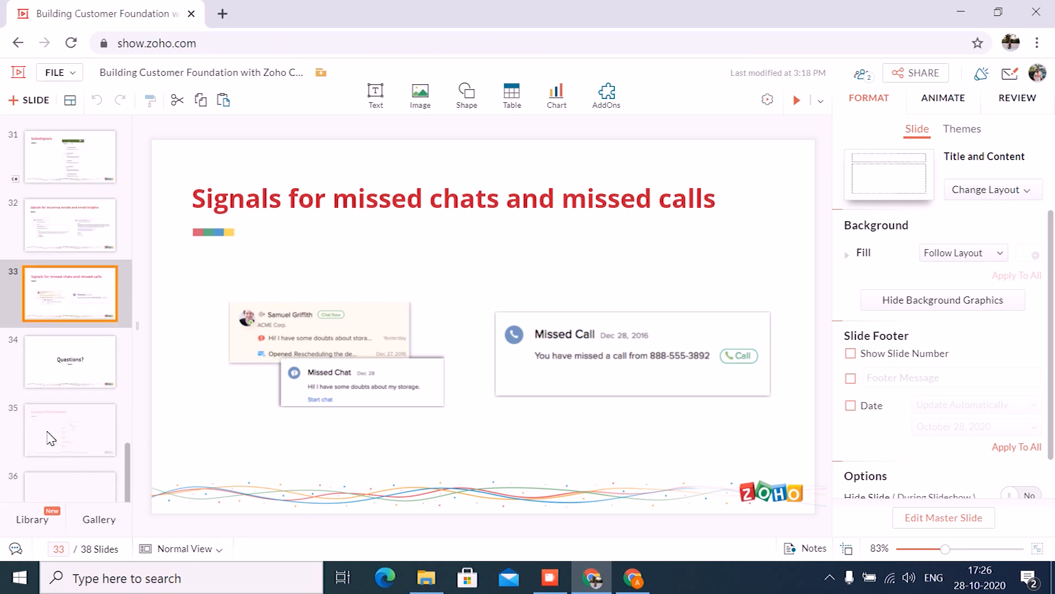
click(72, 352)
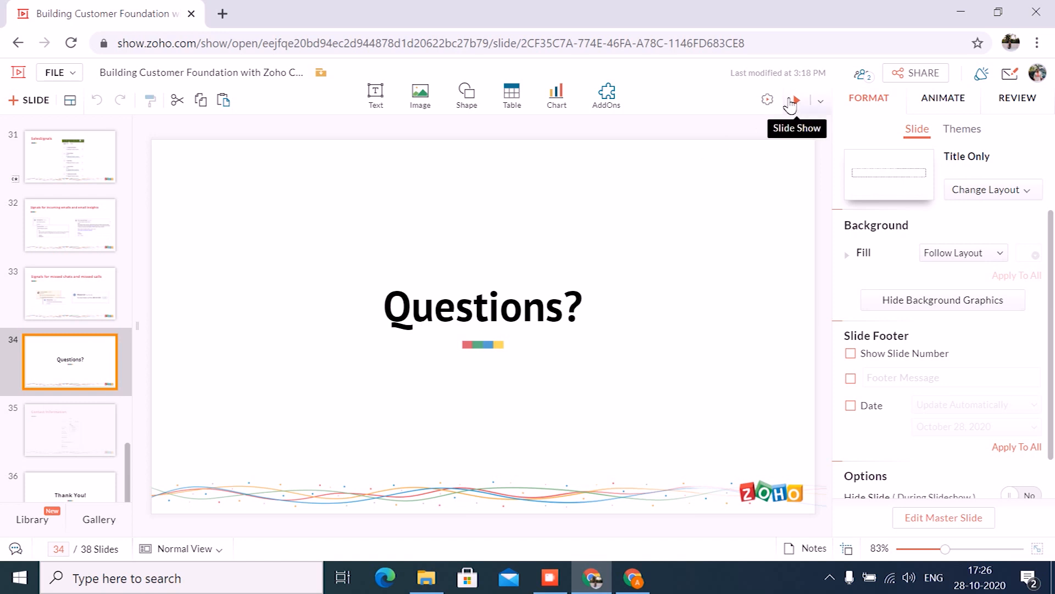
click(792, 102)
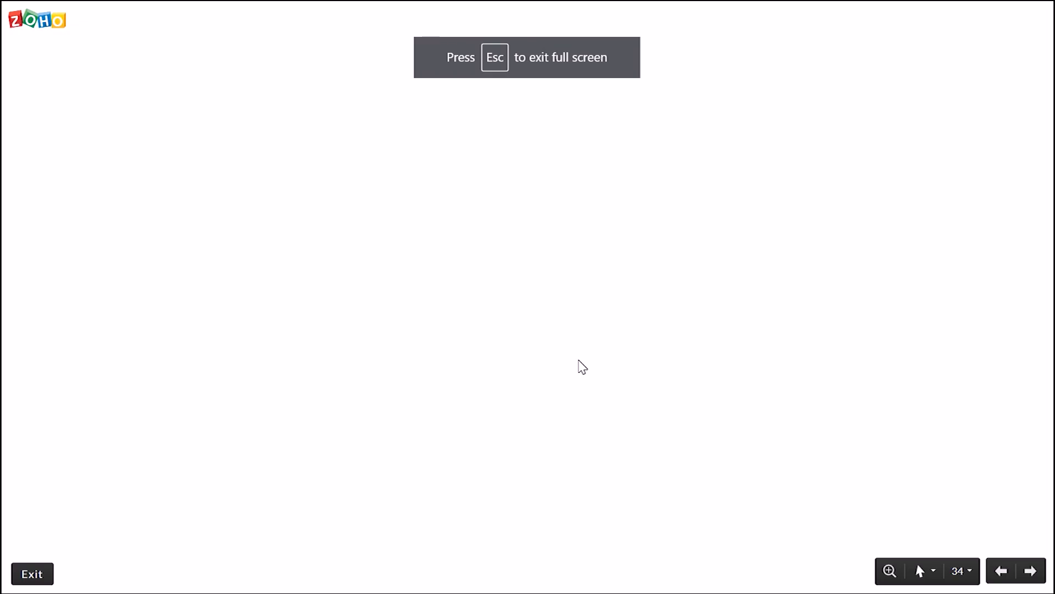